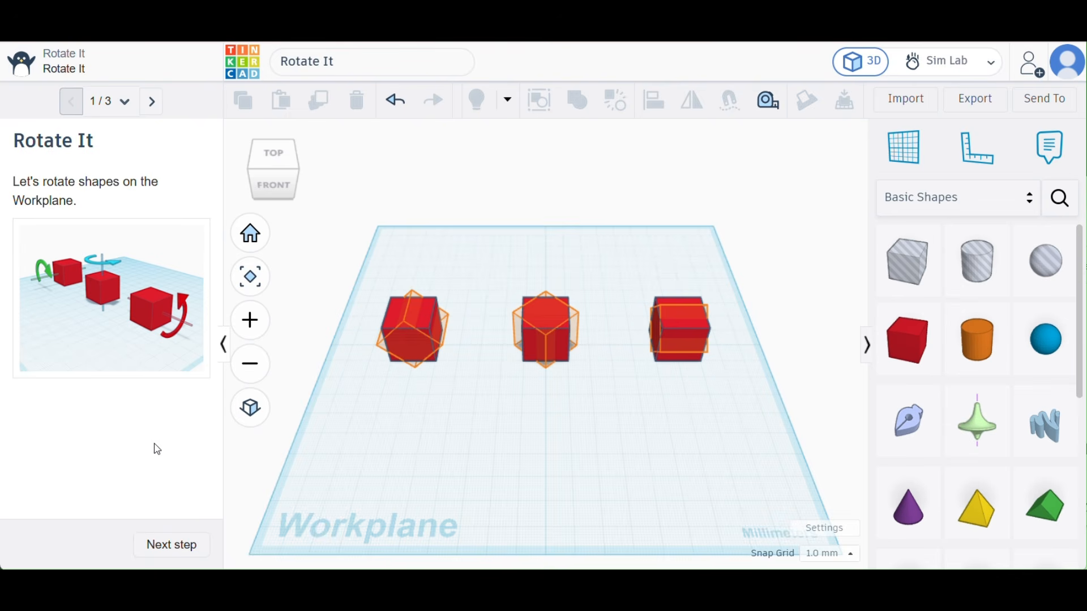
# - Advance the lesson to "Rotate Each Box" and read its instructions
pyautogui.click(180, 546)
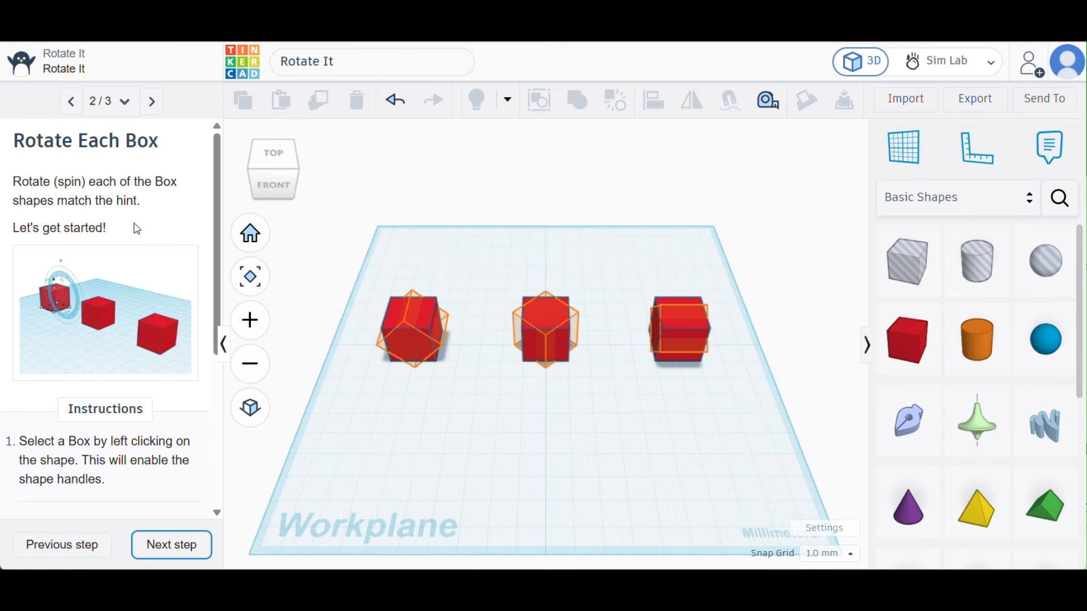
pyautogui.scroll(-4, 147, 439)
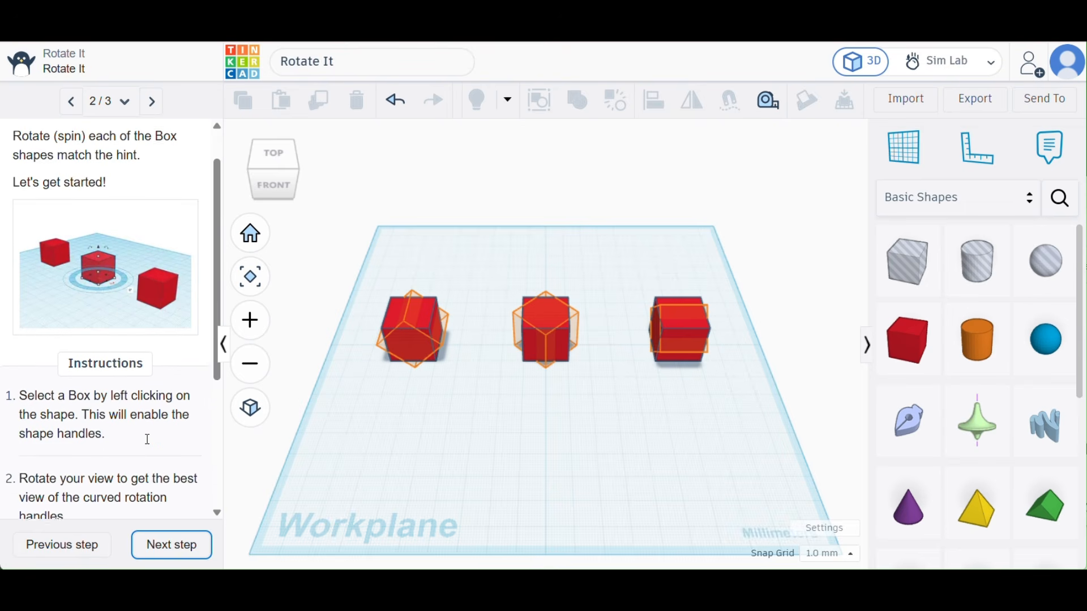
# - Select the leftmost box for a close look at its rotation handles and collapse its shape properties
pyautogui.click(390, 314)
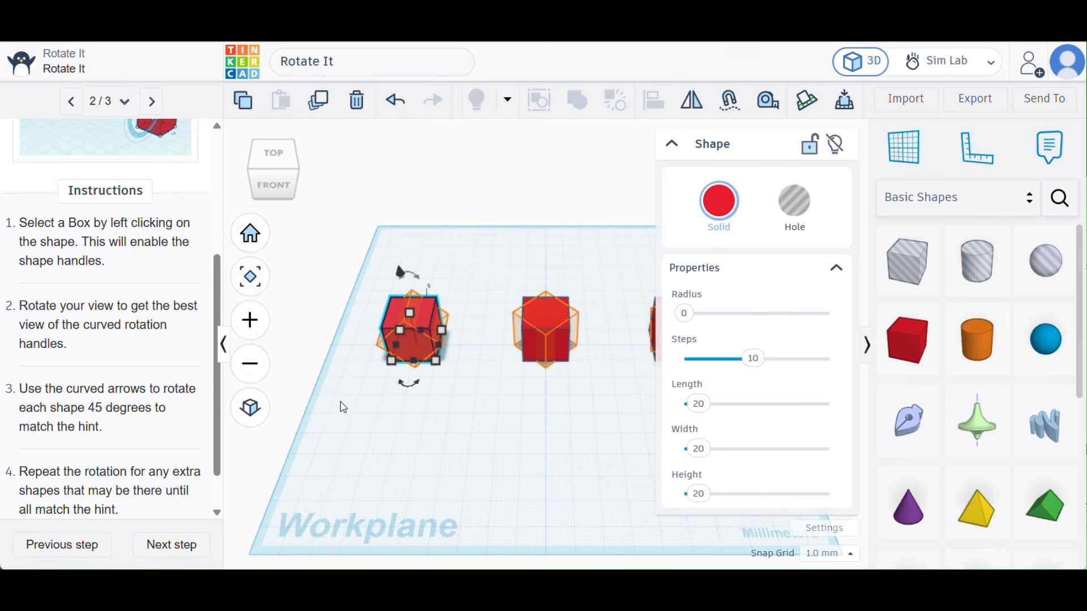
pyautogui.moveTo(334, 413); pyautogui.dragTo(464, 374, button='right')
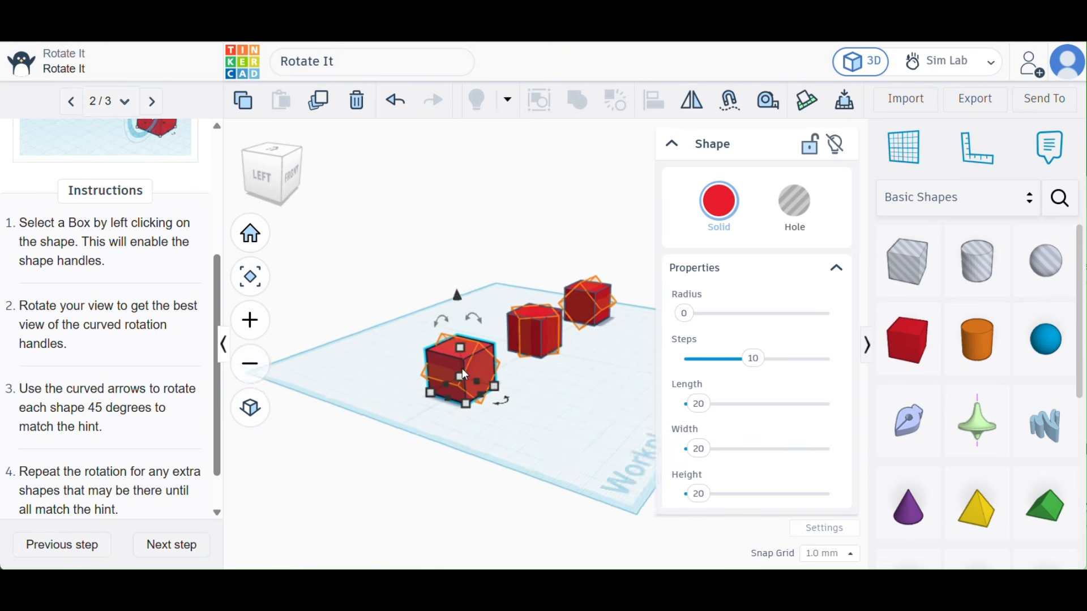
pyautogui.scroll(5, 465, 375)
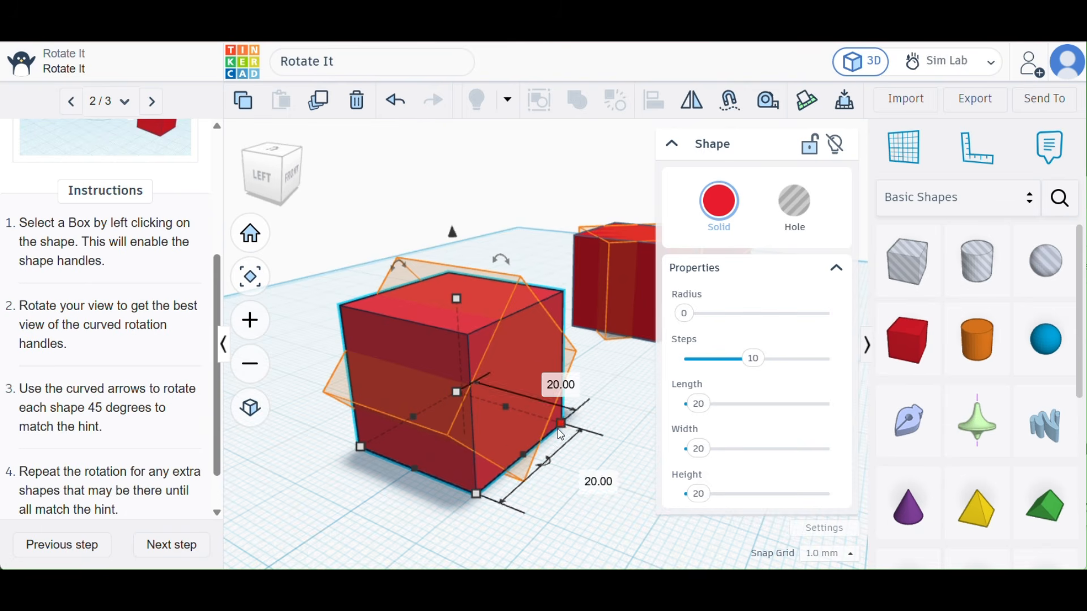
pyautogui.click(479, 515)
pyautogui.click(538, 396)
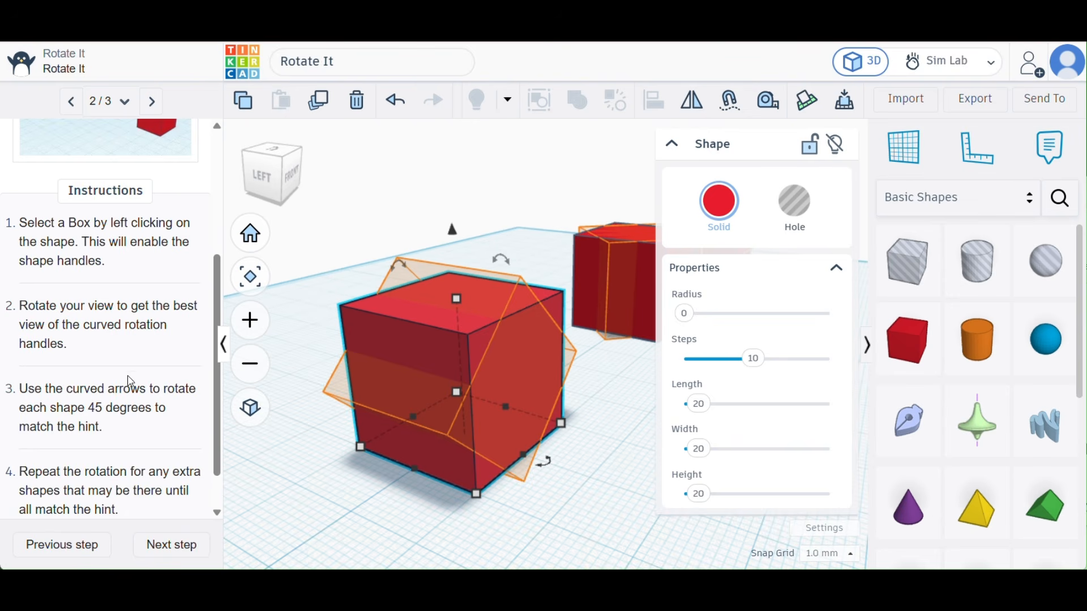
pyautogui.scroll(-2, 129, 383)
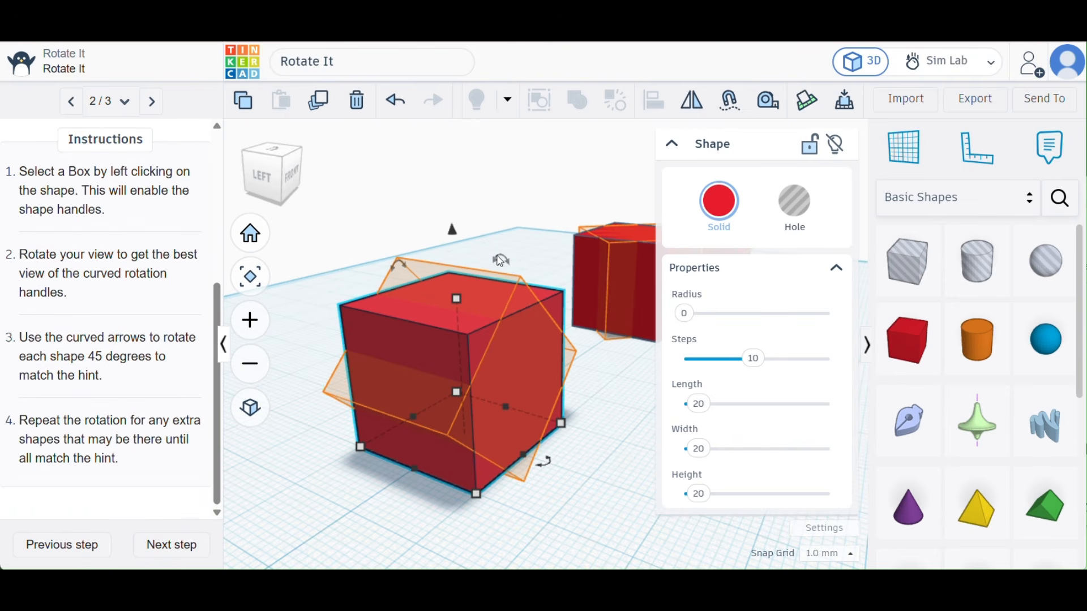
pyautogui.moveTo(500, 260); pyautogui.dragTo(504, 261)
pyautogui.moveTo(605, 350); pyautogui.dragTo(369, 412, button='right')
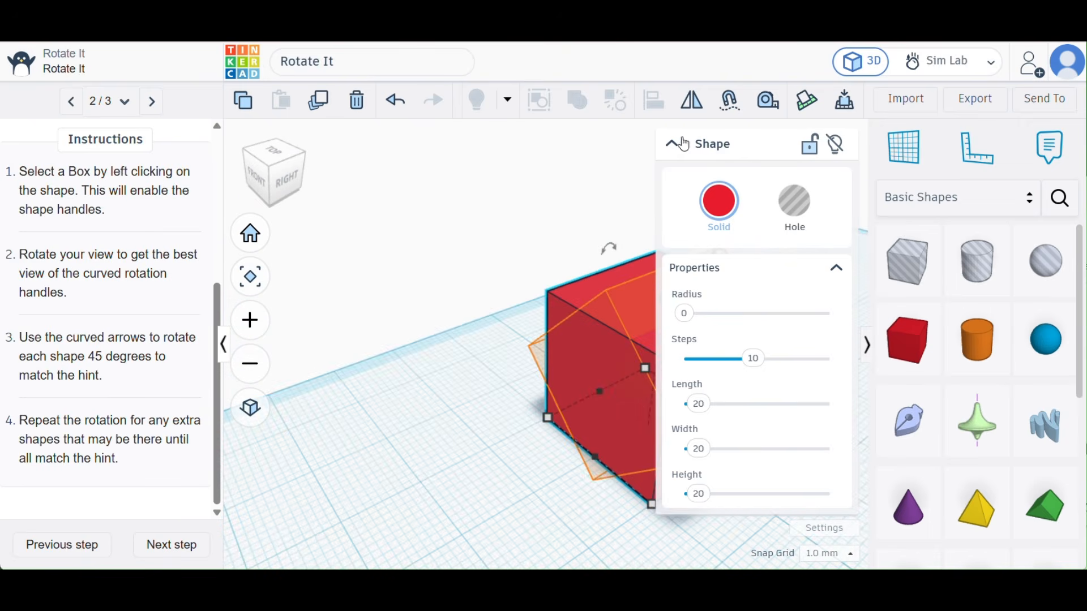
pyautogui.click(679, 144)
# - Try rotating the selected box 90° about its side-to-side axis and undo that rotation
pyautogui.moveTo(820, 388); pyautogui.dragTo(534, 355, button='right')
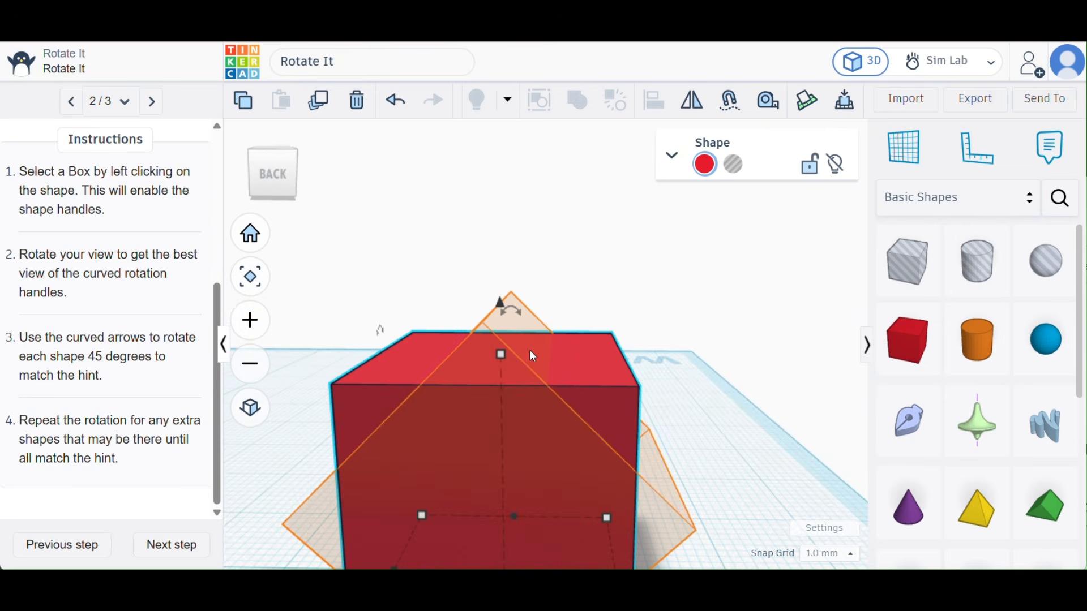
pyautogui.moveTo(380, 376); pyautogui.dragTo(490, 393, button='right')
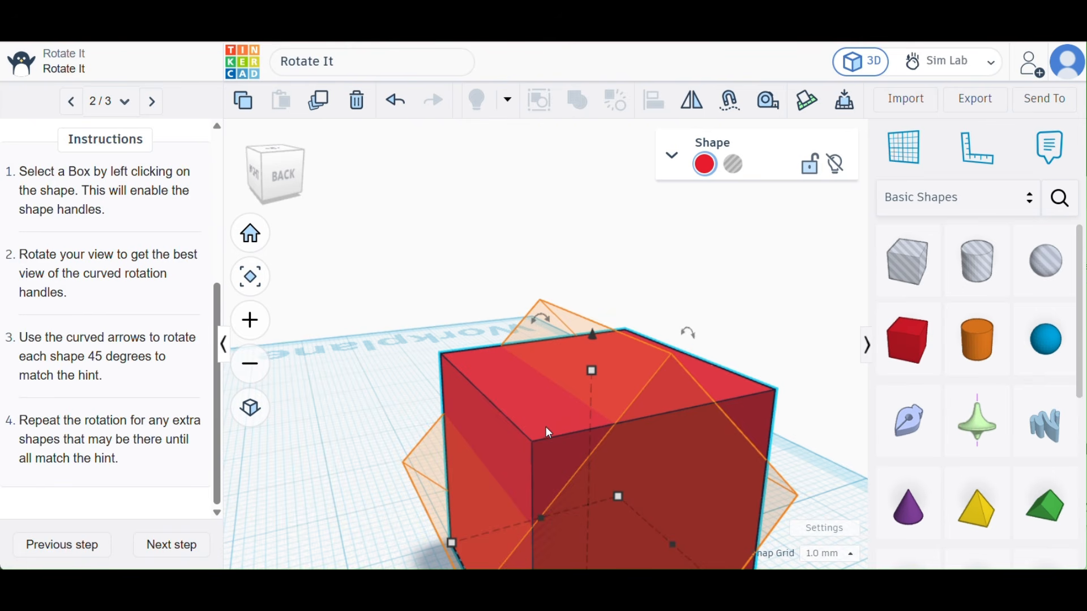
pyautogui.moveTo(541, 400); pyautogui.dragTo(426, 403, button='right')
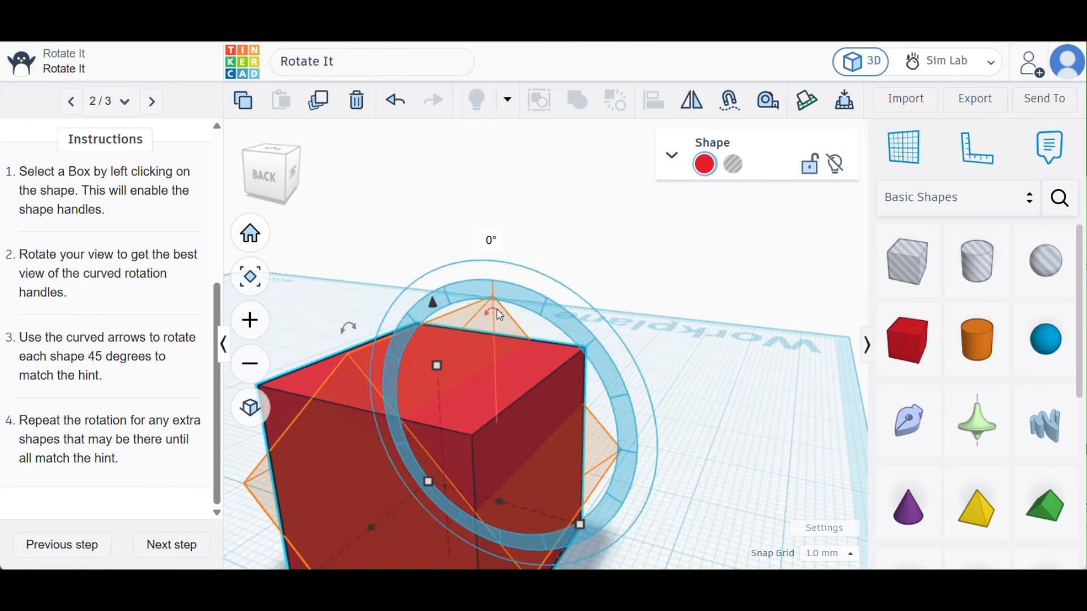
pyautogui.moveTo(315, 371); pyautogui.dragTo(355, 371, button='right')
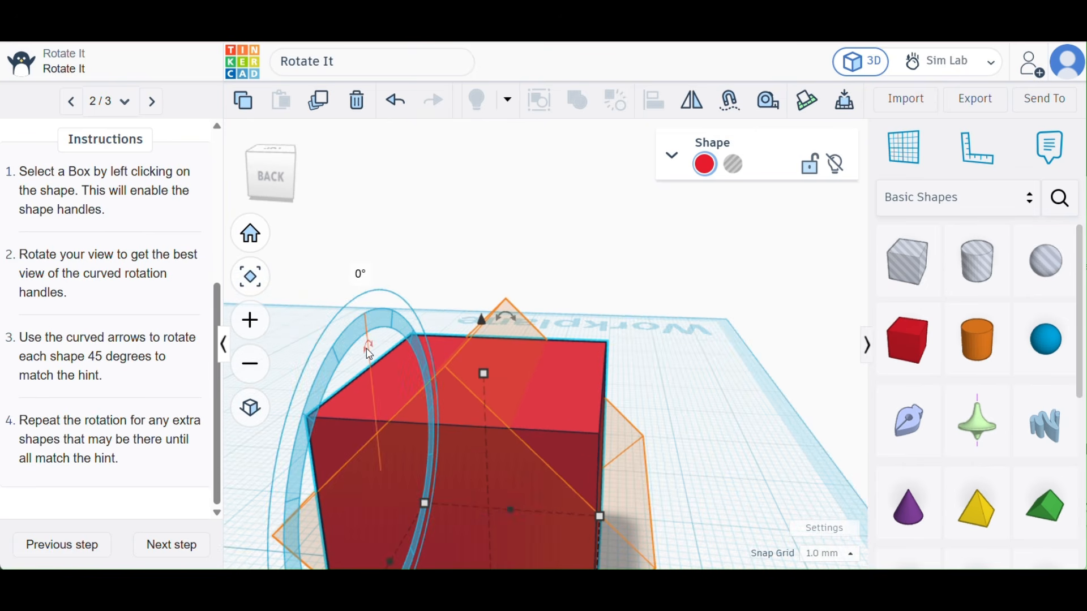
pyautogui.scroll(-5, 369, 354)
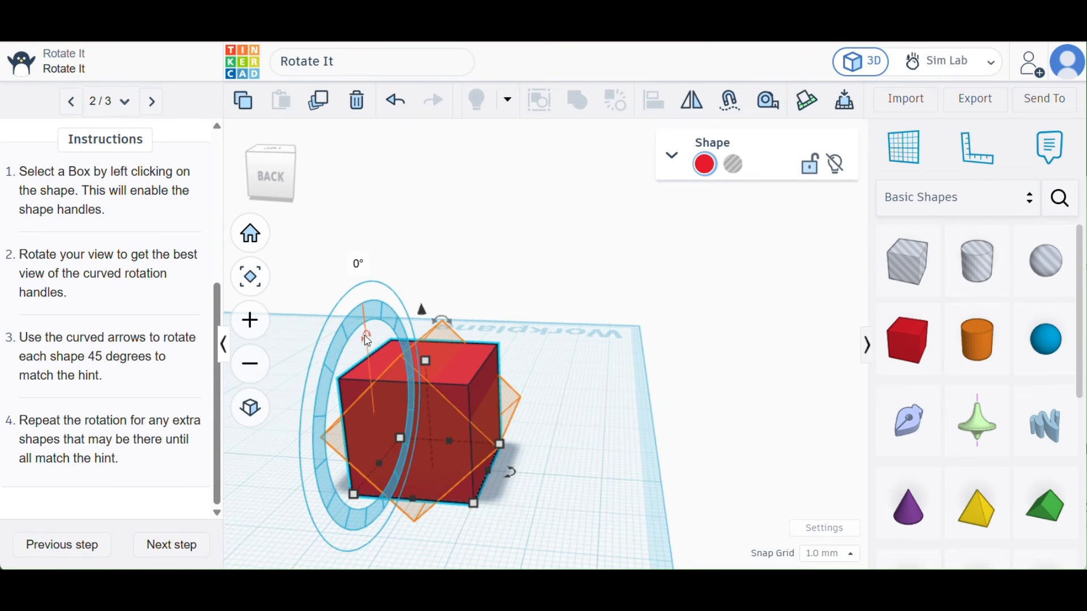
pyautogui.moveTo(363, 335); pyautogui.dragTo(343, 431)
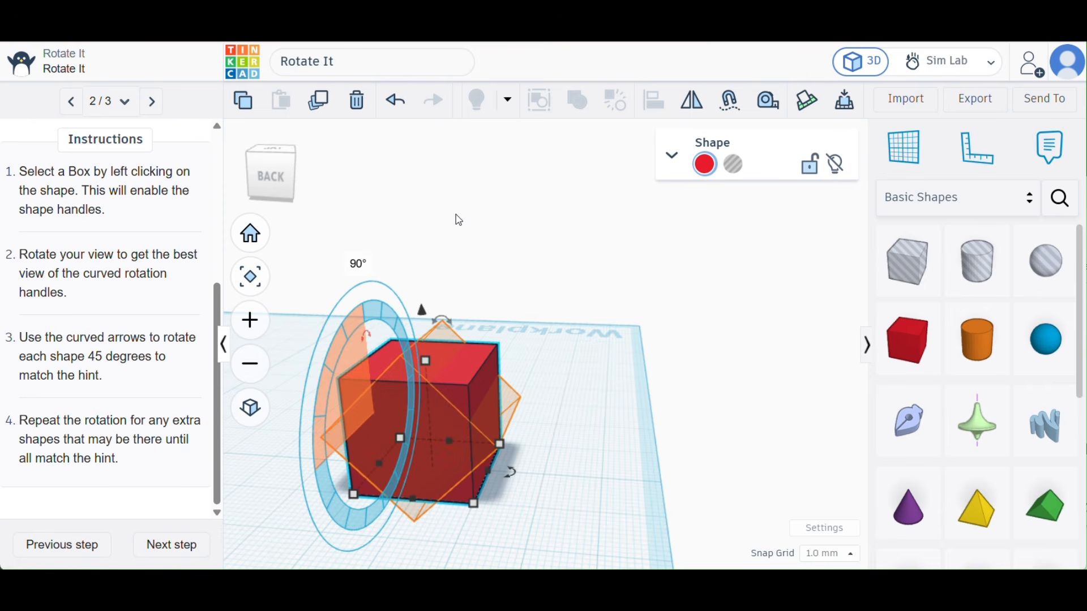
pyautogui.hotkey('ctrl', 'z')
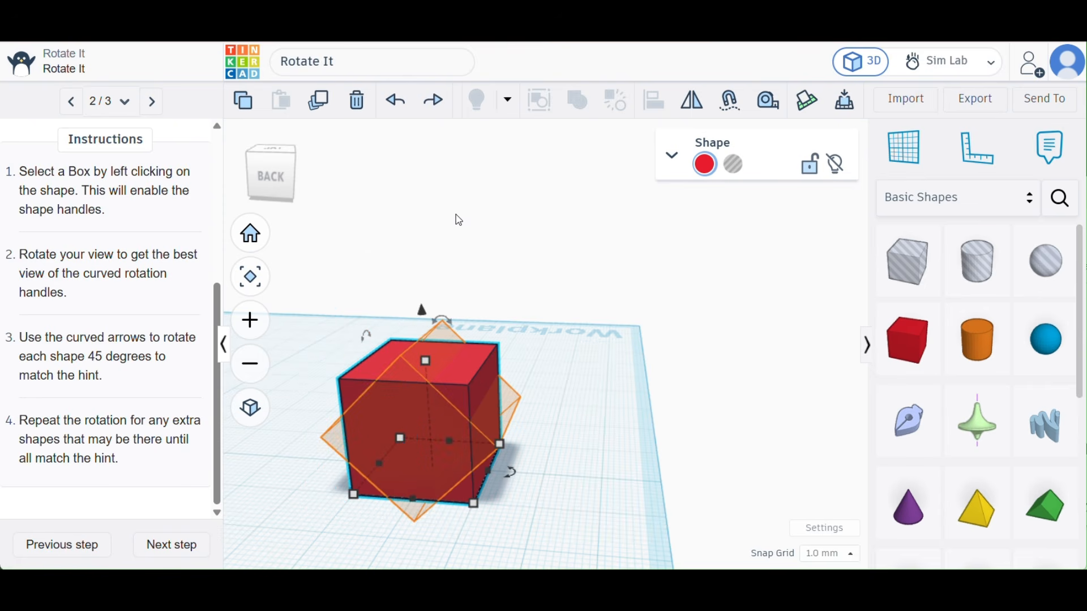
pyautogui.hotkey('ctrl', 'z')
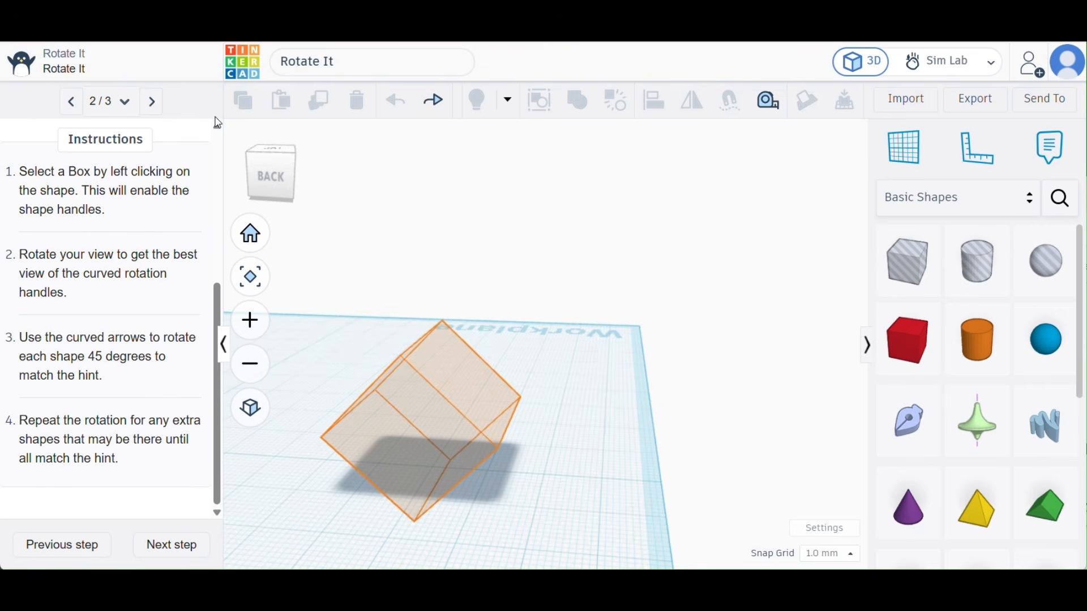
pyautogui.click(435, 108)
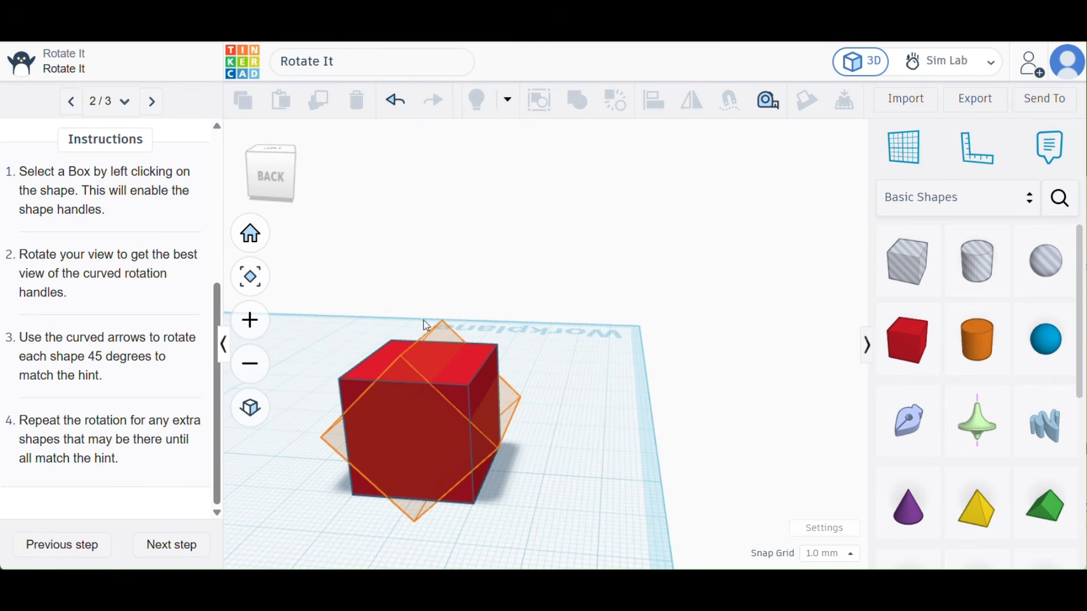
# - Rotate the leftmost box 45° about its front-to-back axis to match the orange hint, and deselect it
pyautogui.click(371, 371)
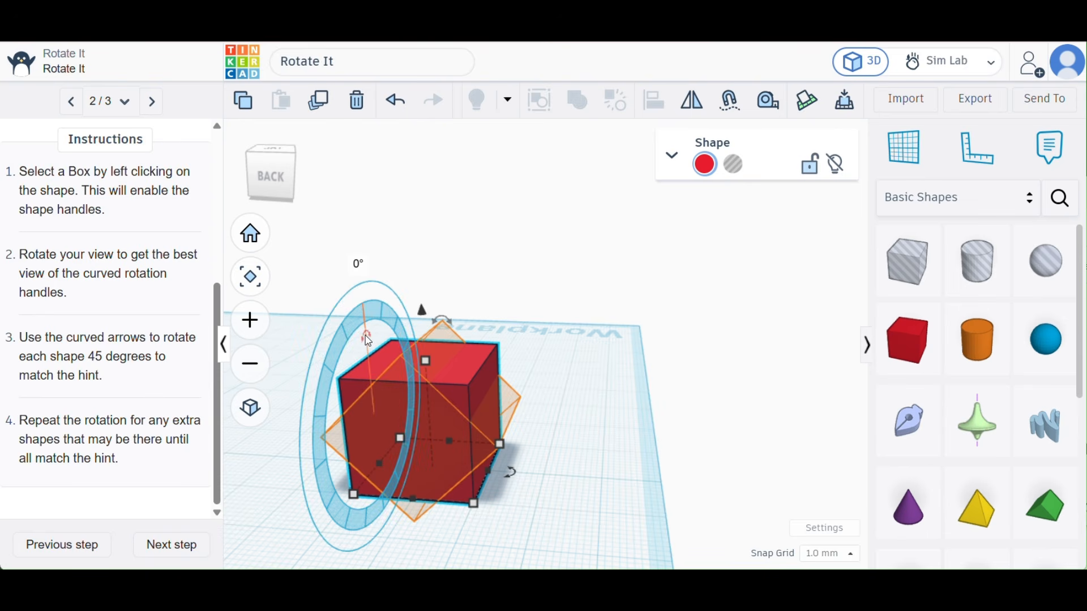
pyautogui.moveTo(444, 323)
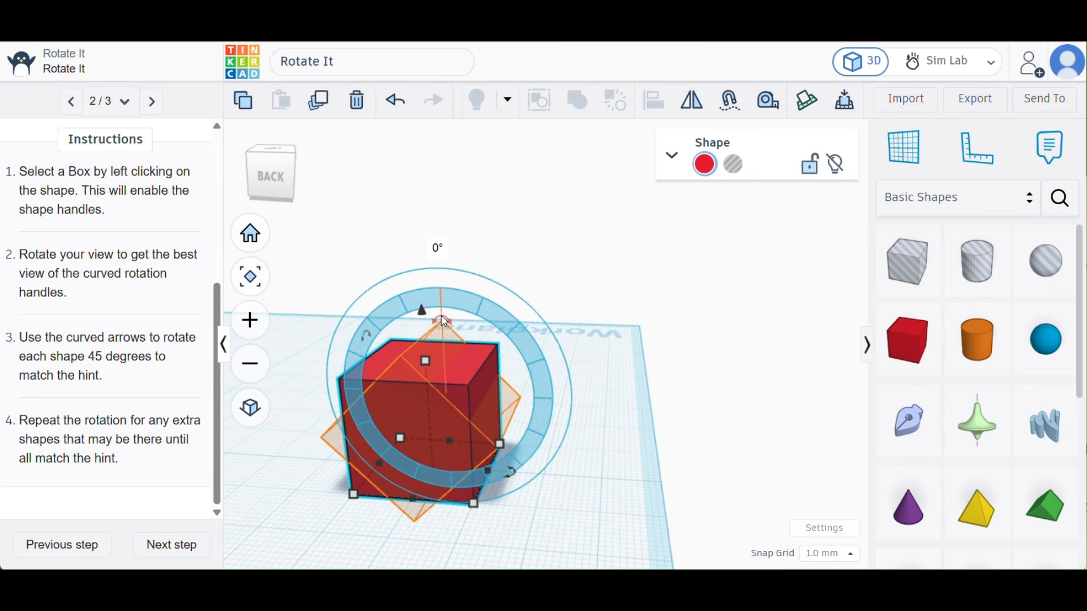
pyautogui.moveTo(444, 323); pyautogui.dragTo(490, 337)
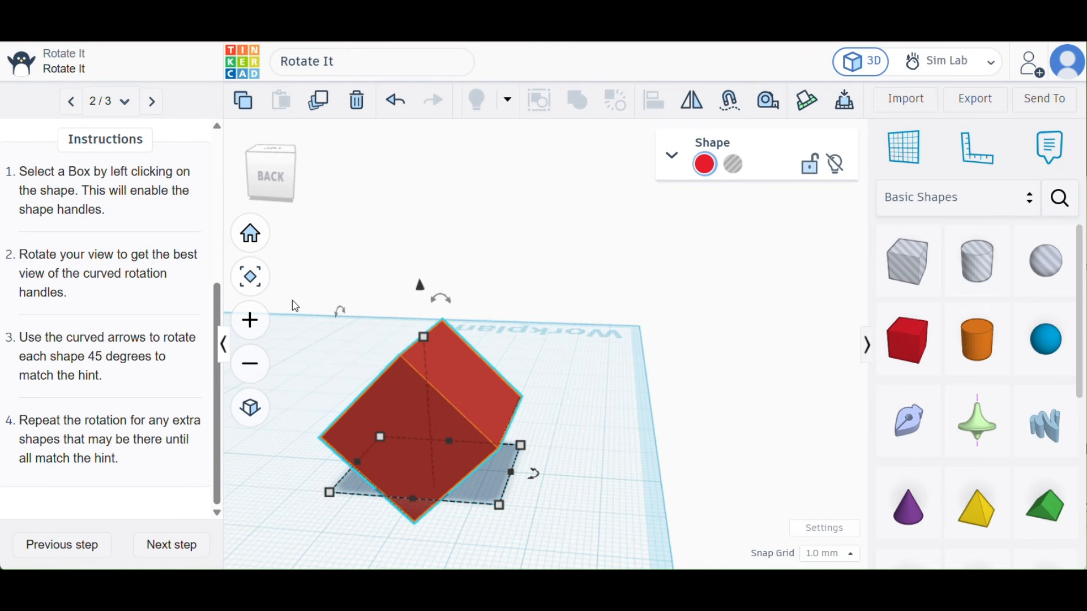
pyautogui.click(301, 345)
# - Examine the middle box and its orange hint outline from the front to compare their orientation
pyautogui.scroll(3, 301, 345)
pyautogui.scroll(-8, 301, 345)
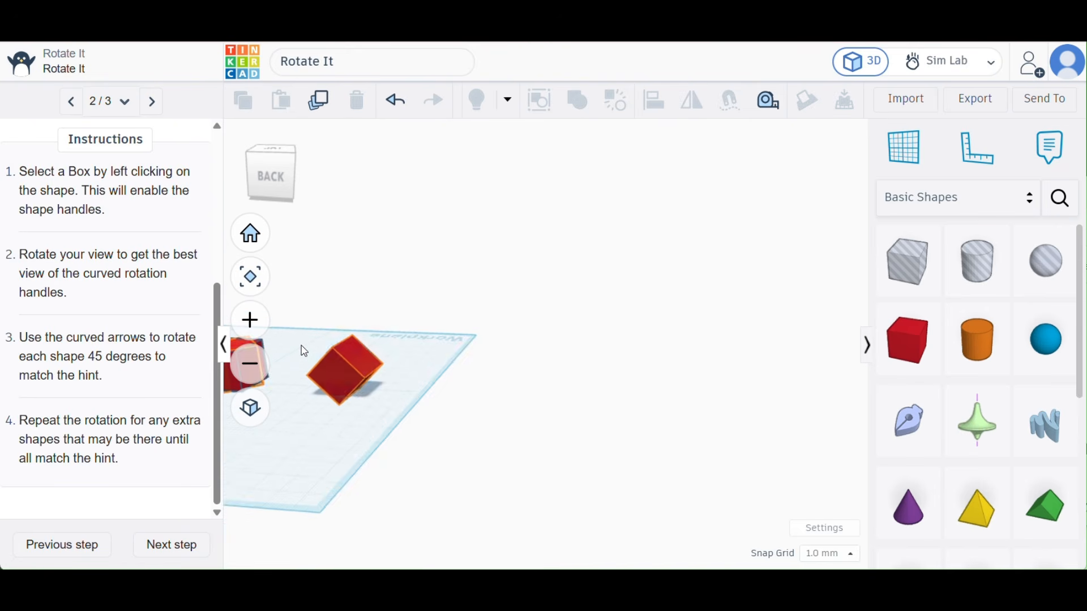
pyautogui.scroll(2, 304, 352)
pyautogui.scroll(1, 304, 351)
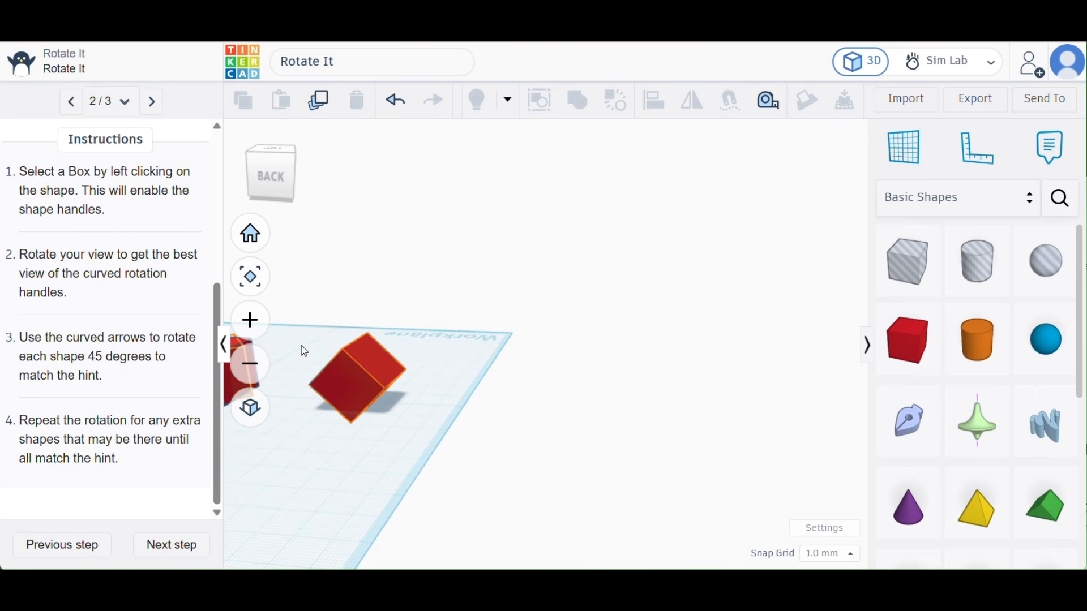
pyautogui.moveTo(303, 353); pyautogui.dragTo(134, 384, button='right')
pyautogui.scroll(8, 423, 240)
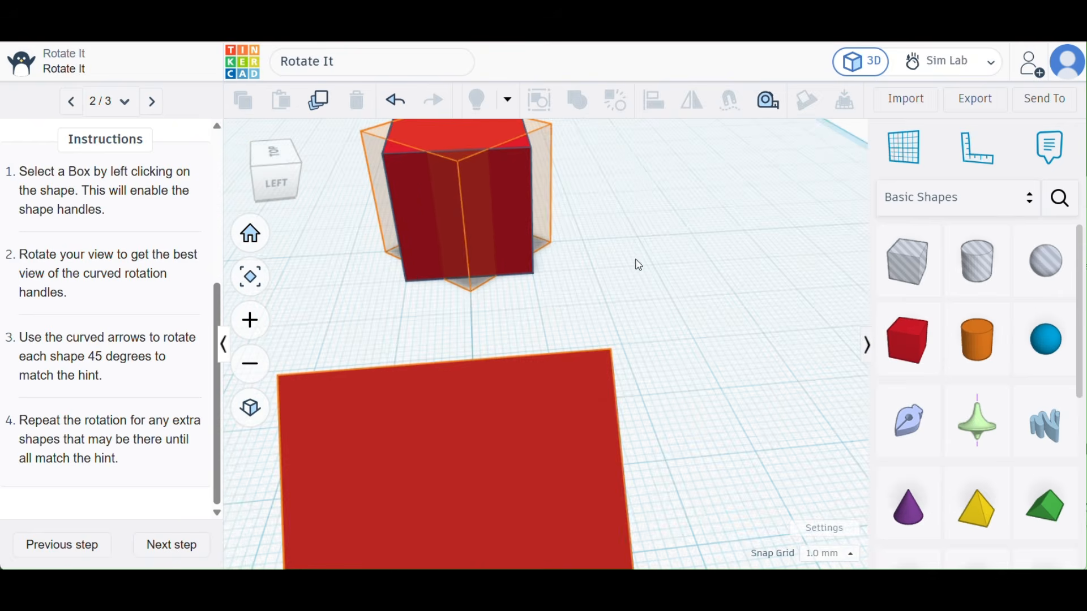
pyautogui.scroll(5, 677, 232)
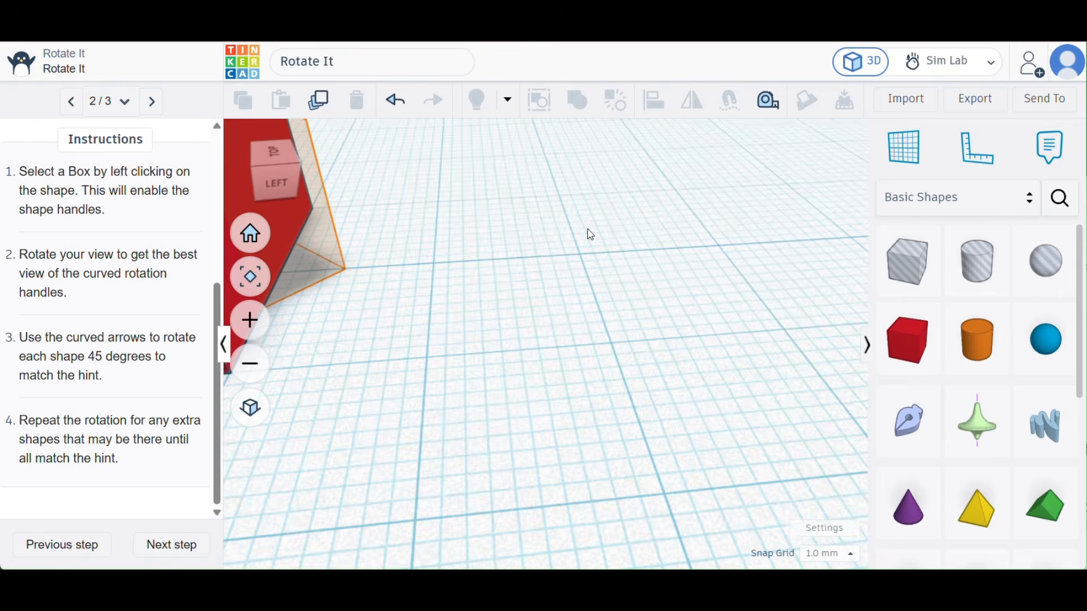
pyautogui.moveTo(588, 236); pyautogui.dragTo(381, 240, button='right')
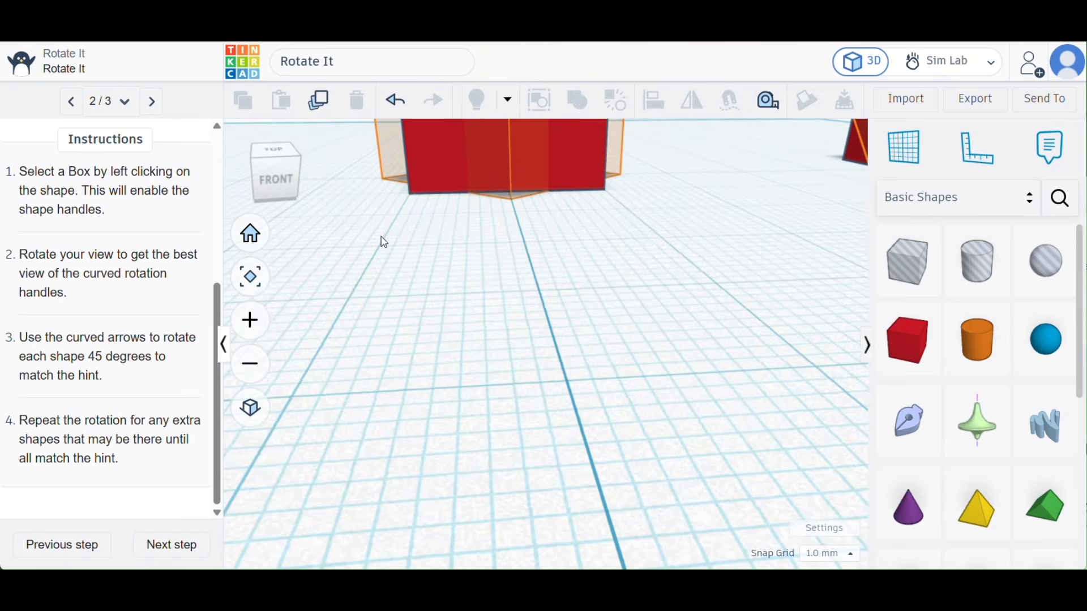
pyautogui.moveTo(407, 286); pyautogui.dragTo(430, 391, button='right')
pyautogui.moveTo(363, 310); pyautogui.dragTo(359, 217, button='right')
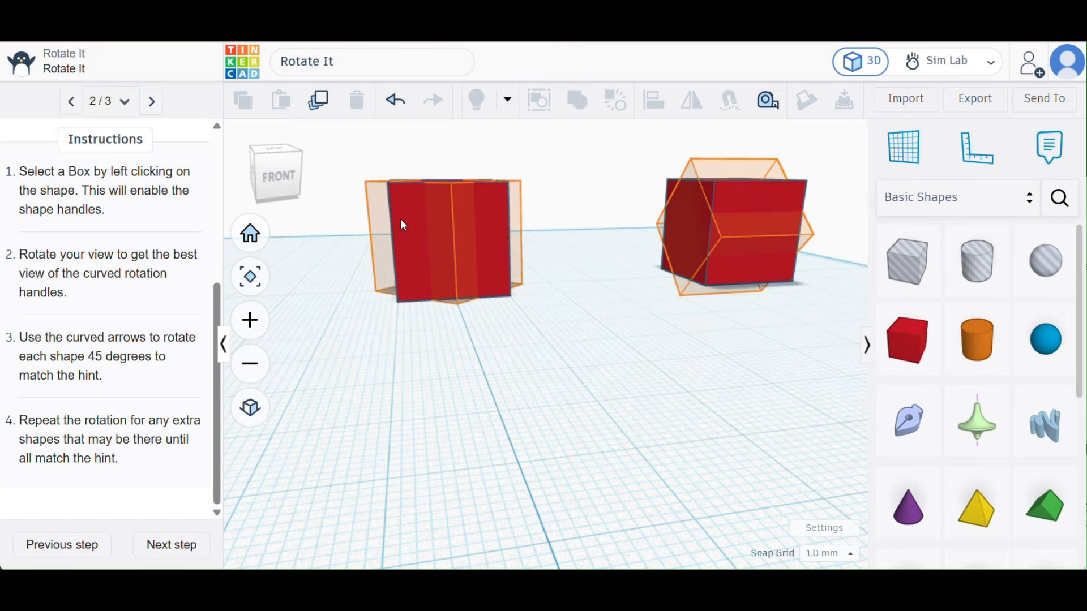
pyautogui.scroll(3, 410, 222)
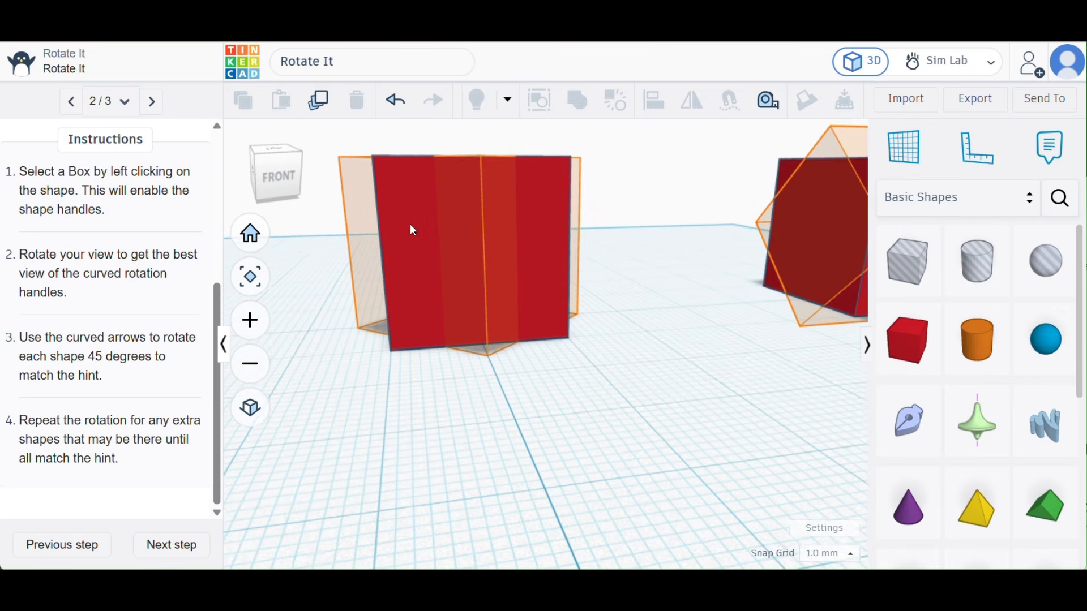
pyautogui.moveTo(410, 223); pyautogui.dragTo(406, 246, button='right')
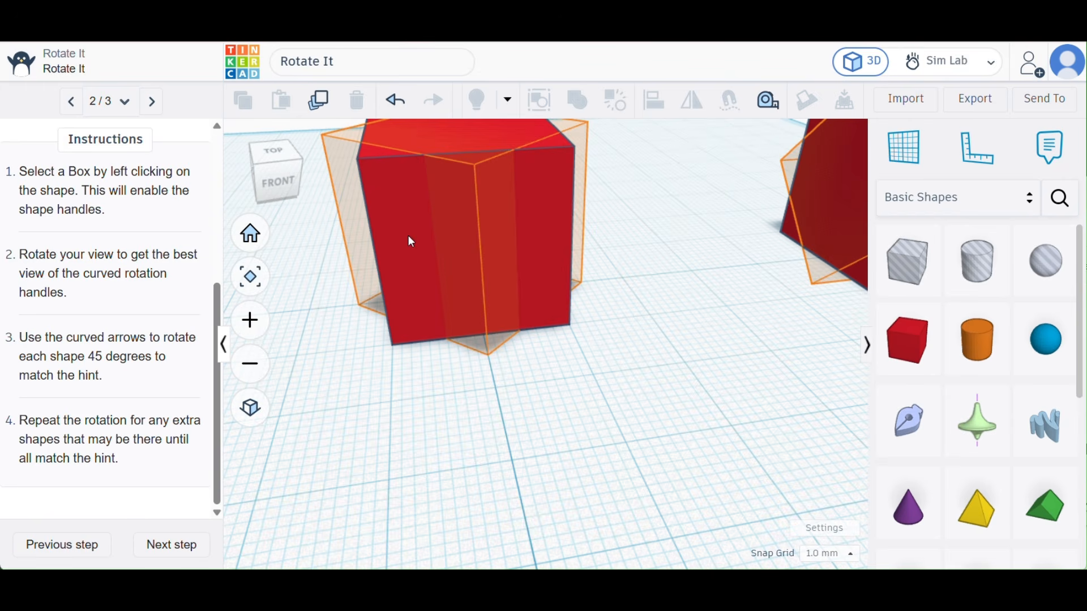
pyautogui.moveTo(408, 237)
pyautogui.mouseDown()
pyautogui.moveTo(415, 262)
pyautogui.moveTo(412, 246)
pyautogui.mouseUp()
pyautogui.click(395, 102)
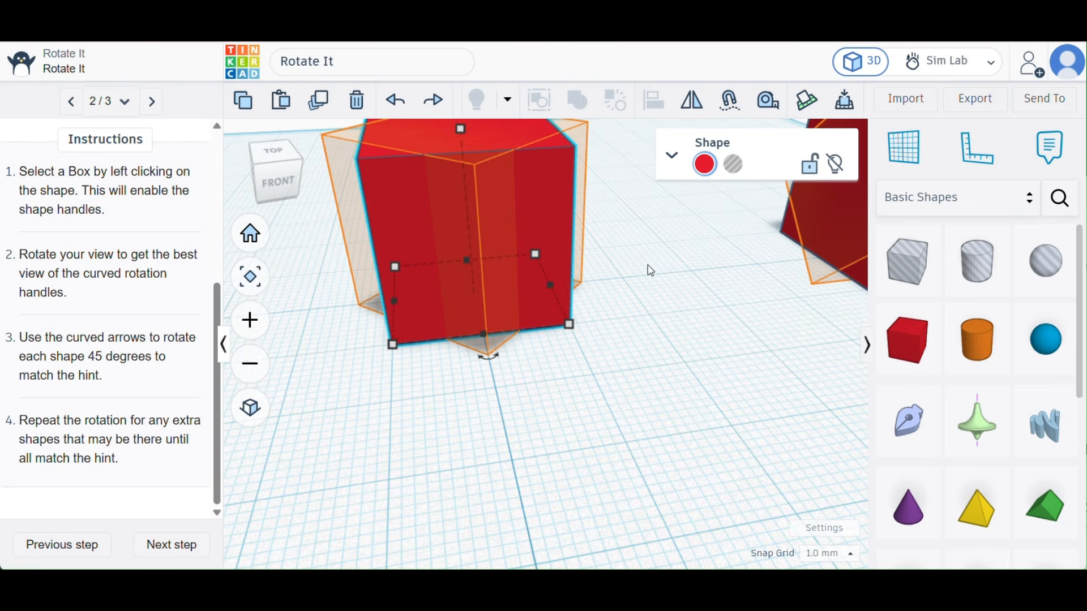
pyautogui.click(638, 318)
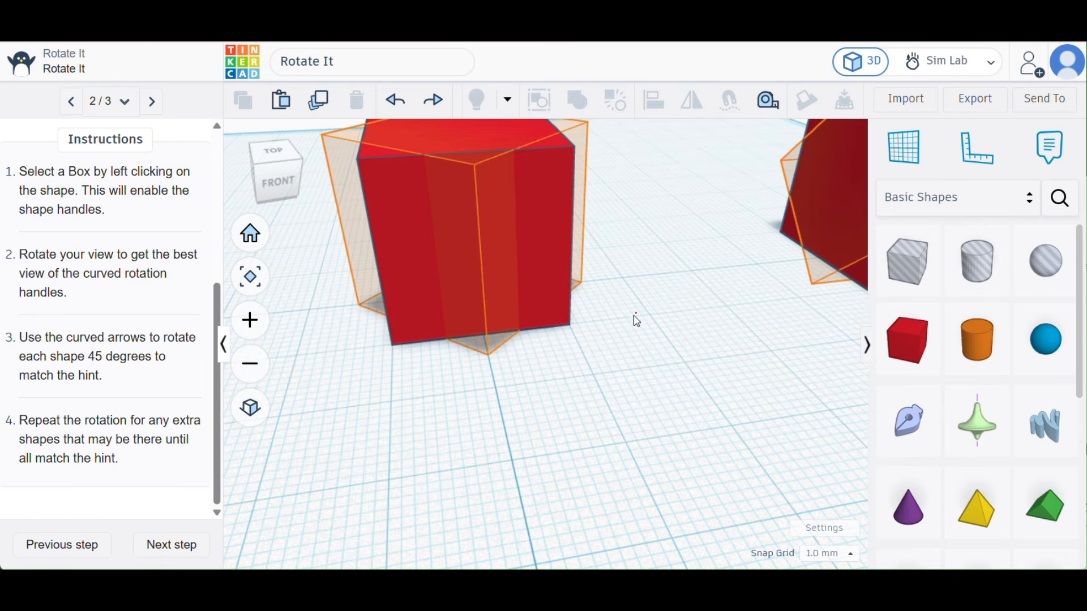
# - Rotate the middle box 45° about its vertical axis to match the orange hint
pyautogui.moveTo(619, 368); pyautogui.dragTo(562, 386, button='right')
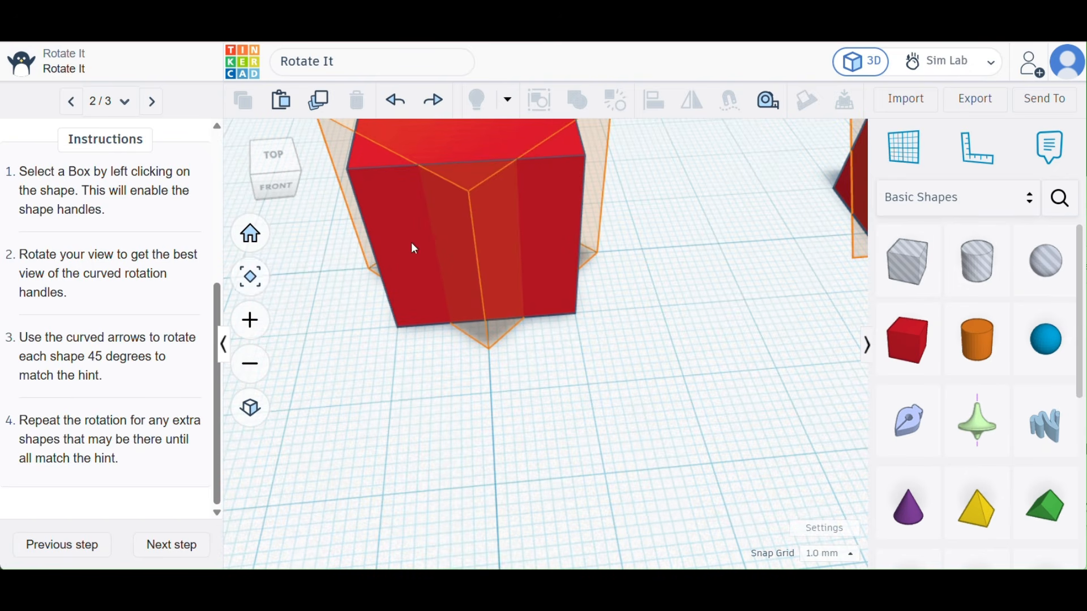
pyautogui.scroll(-5, 450, 293)
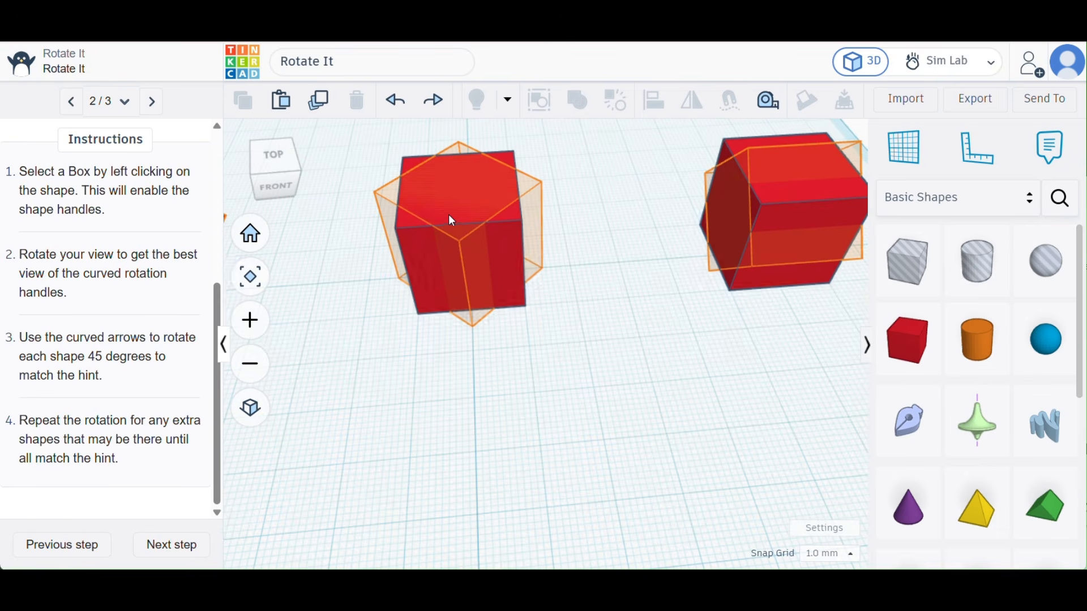
pyautogui.click(453, 220)
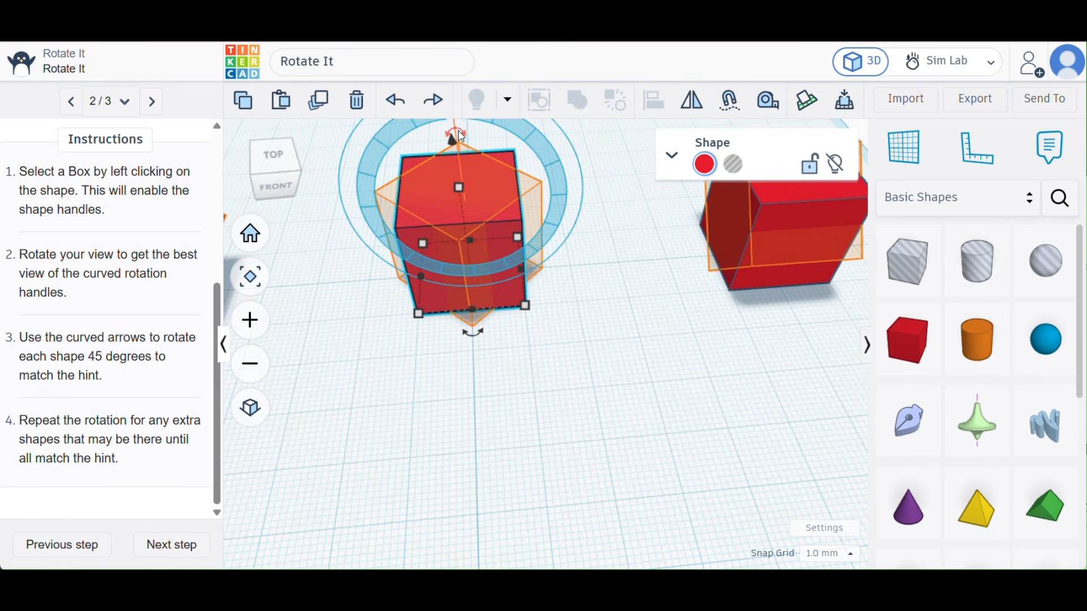
pyautogui.moveTo(461, 137)
pyautogui.mouseDown()
pyautogui.moveTo(453, 133)
pyautogui.moveTo(513, 145)
pyautogui.moveTo(474, 146)
pyautogui.mouseUp()
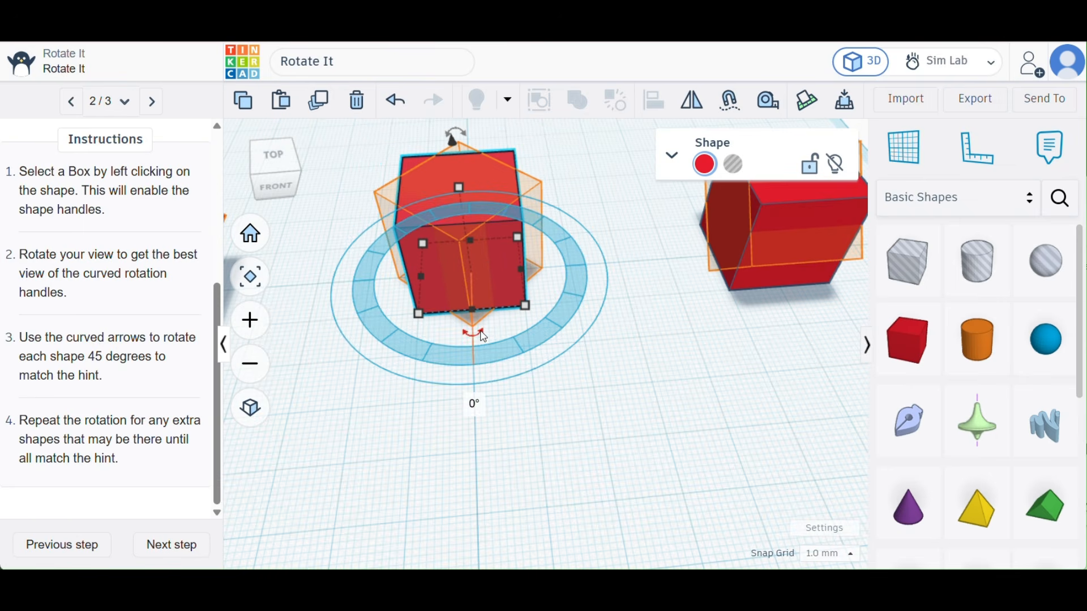
pyautogui.moveTo(474, 338)
pyautogui.mouseDown()
pyautogui.moveTo(447, 338)
pyautogui.moveTo(473, 347)
pyautogui.mouseUp()
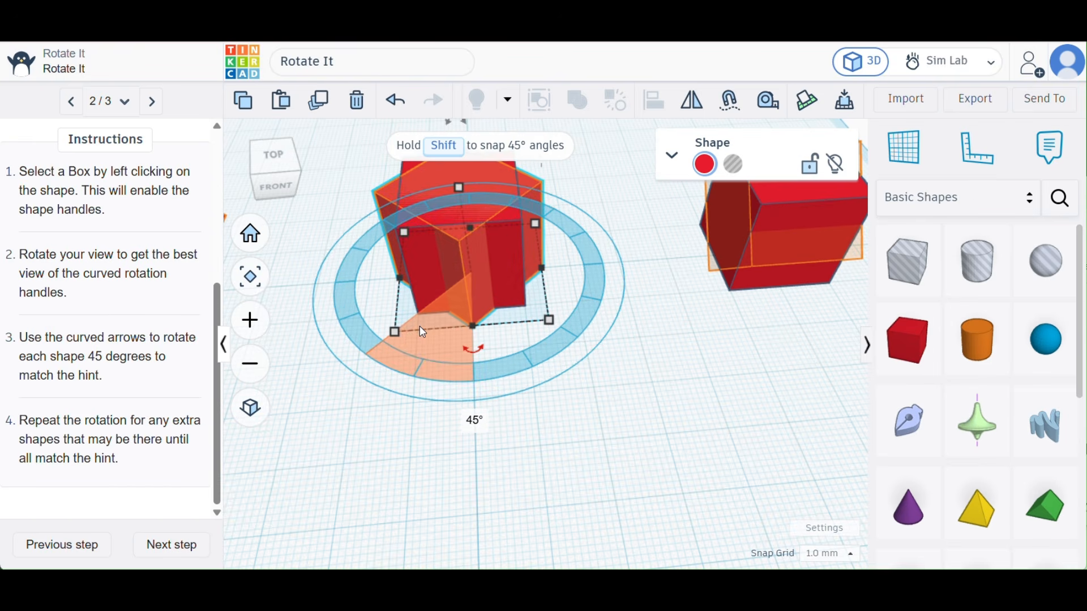
# - Delete the unrotated duplicate box that overlaps the rotated middle box
pyautogui.click(650, 379)
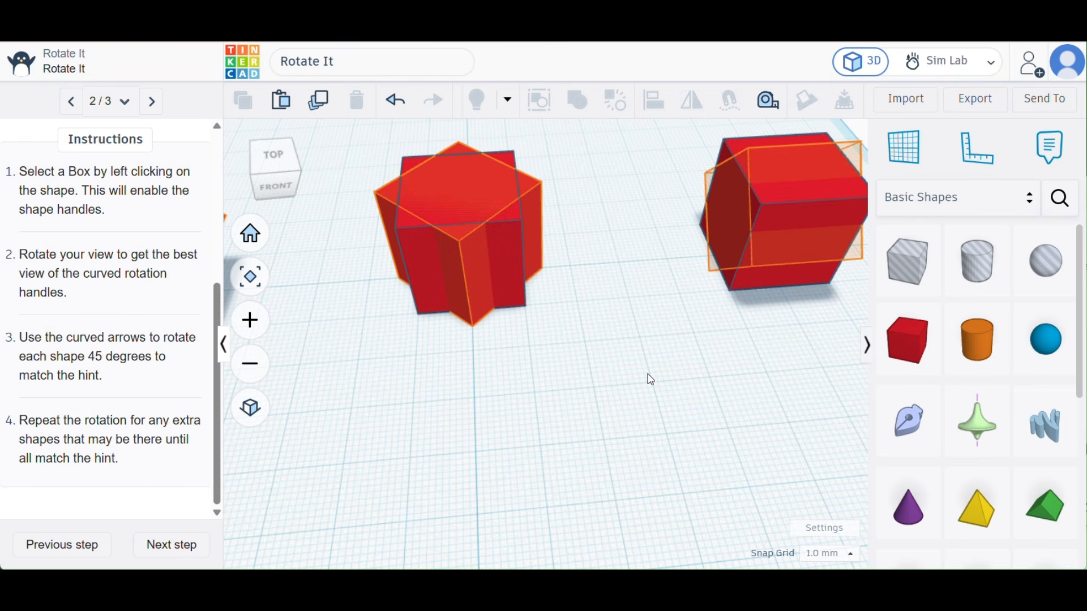
pyautogui.click(422, 281)
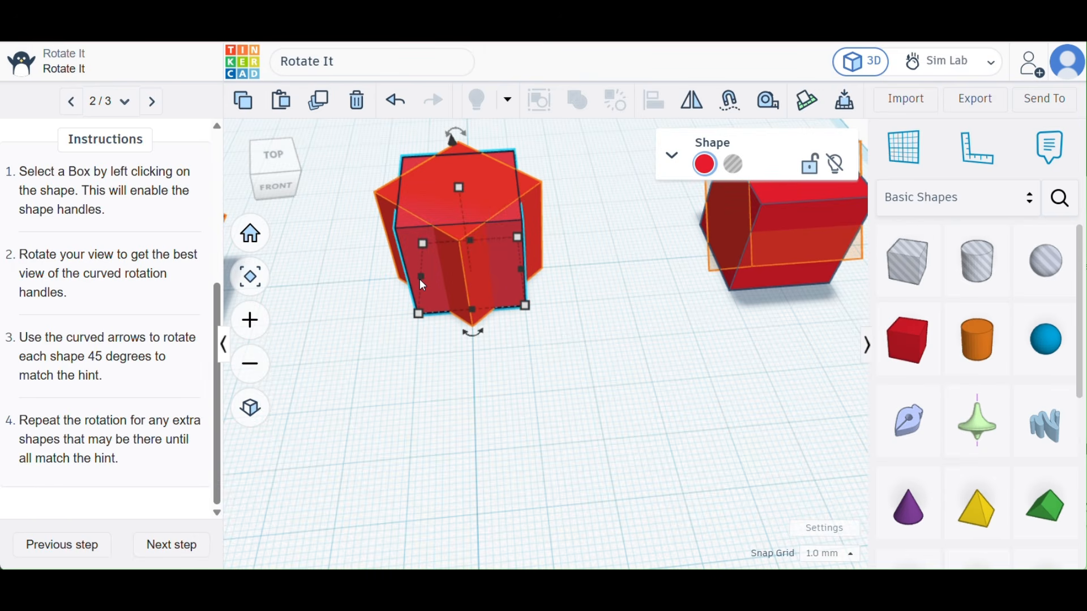
pyautogui.press('Delete')
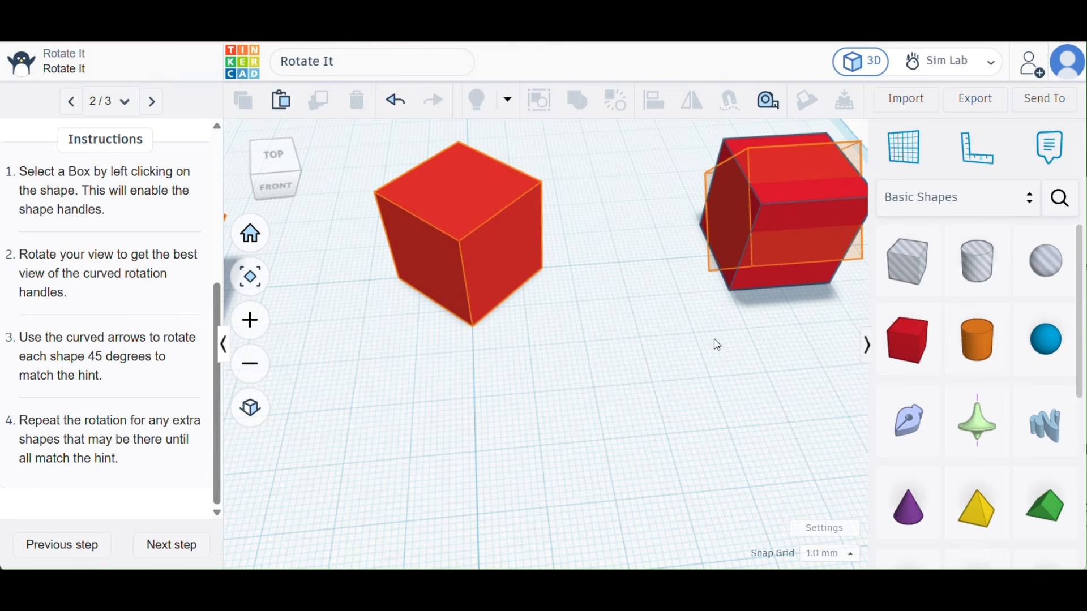
# - Rotate the rightmost box 45° about its side-to-side axis to match the orange hint
pyautogui.scroll(1, 786, 323)
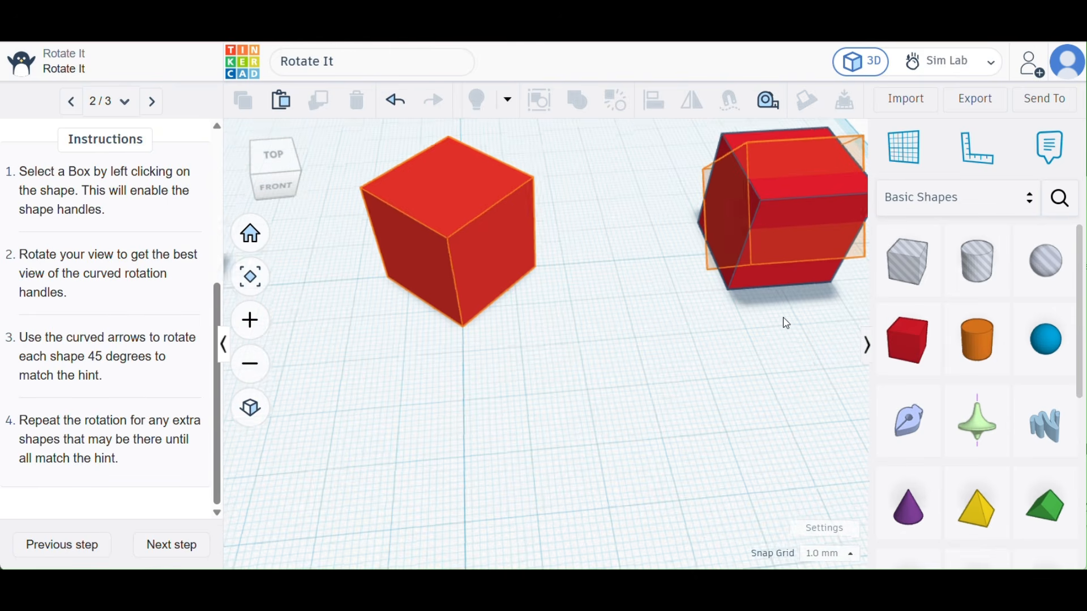
pyautogui.scroll(-2, 787, 323)
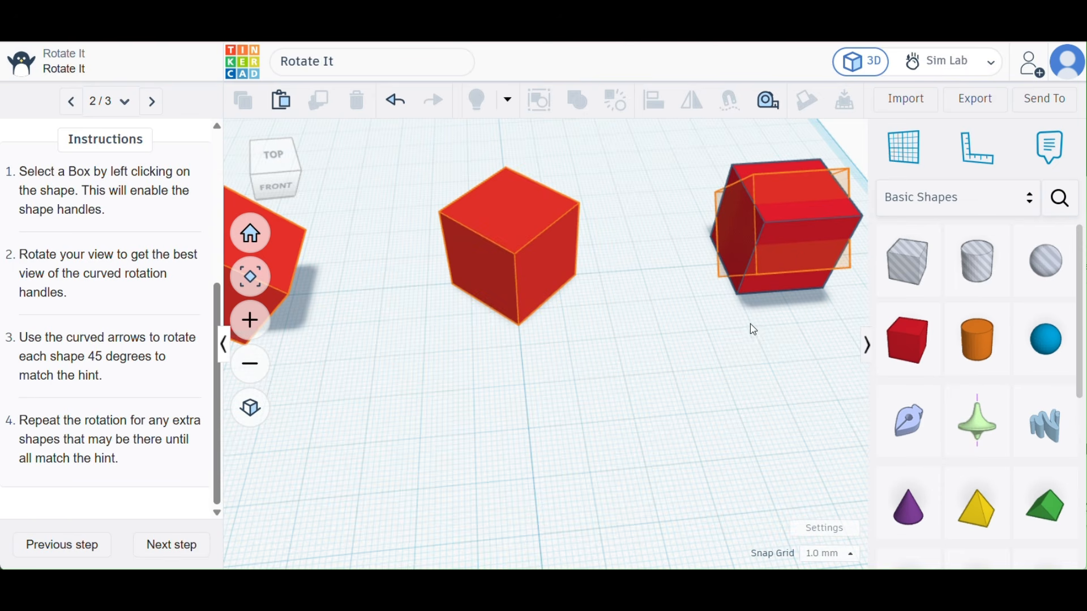
pyautogui.click(803, 217)
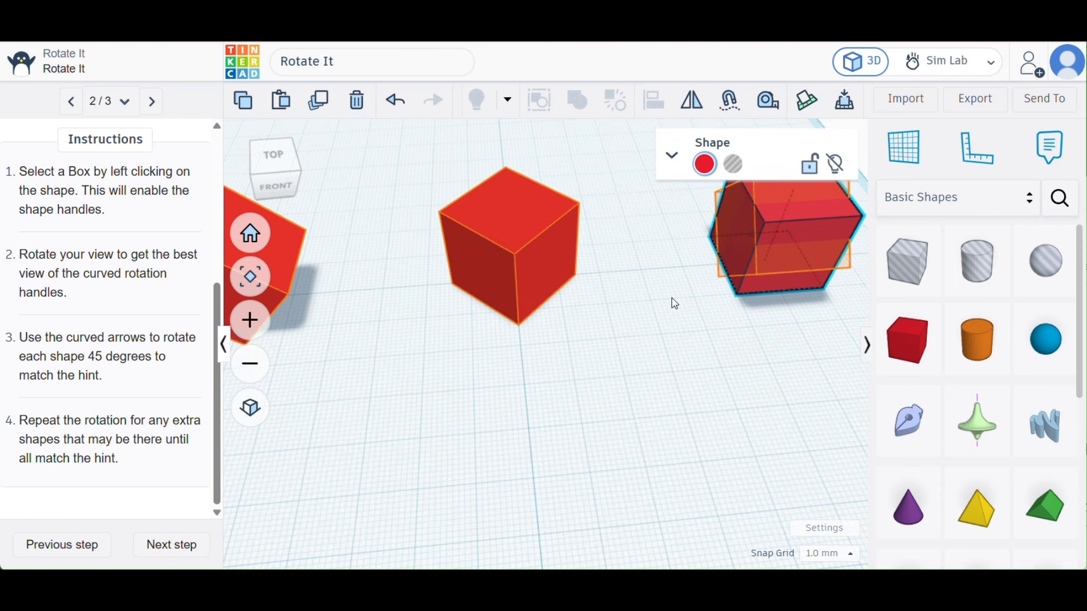
pyautogui.moveTo(672, 303); pyautogui.dragTo(815, 276, button='right')
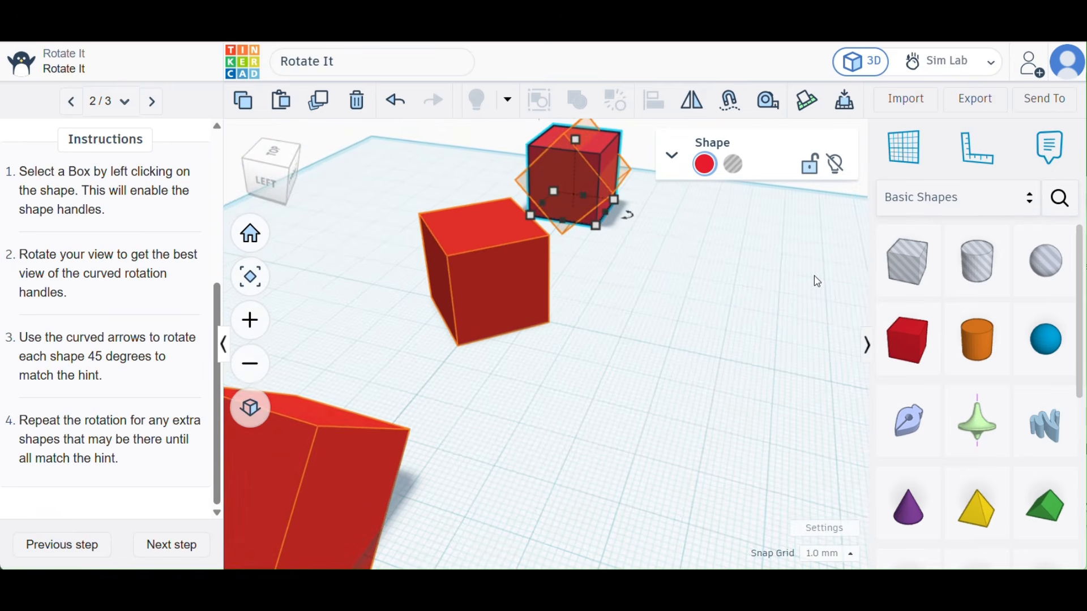
pyautogui.scroll(5, 576, 226)
pyautogui.click(583, 314)
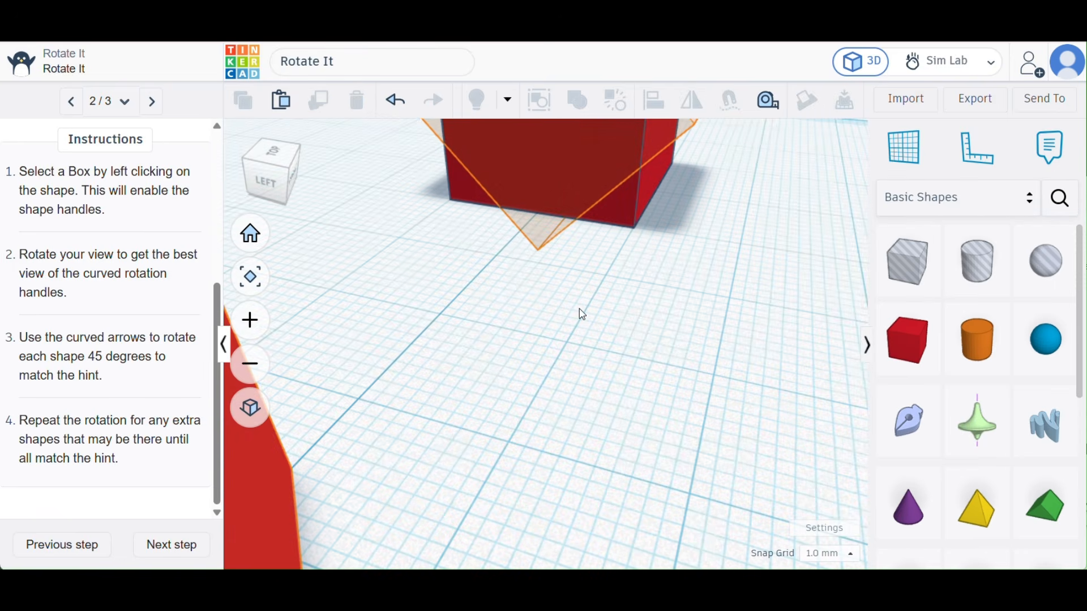
pyautogui.scroll(3, 575, 280)
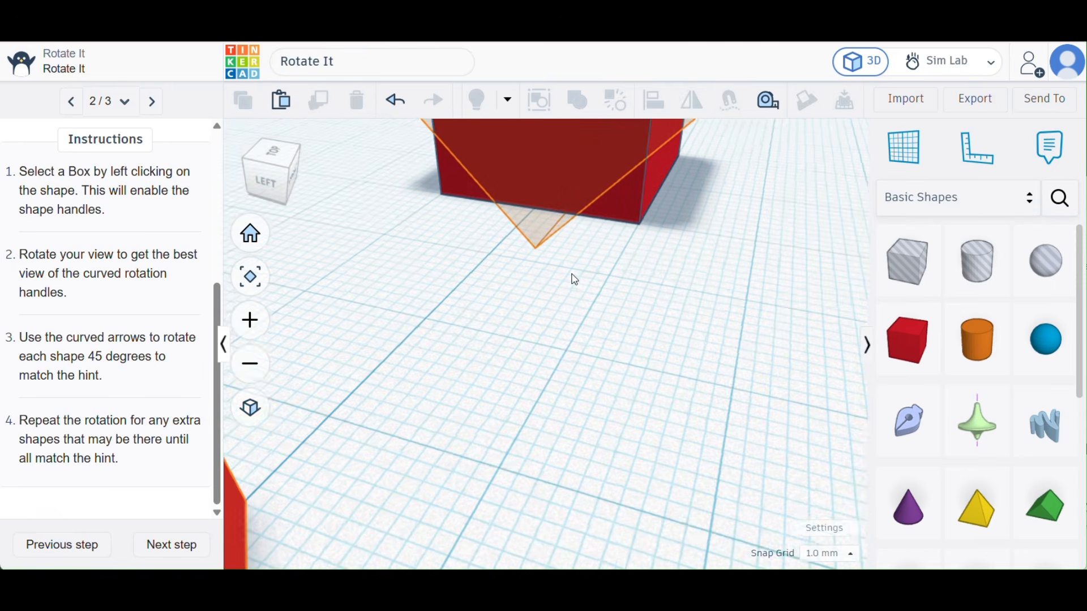
pyautogui.scroll(-5, 575, 279)
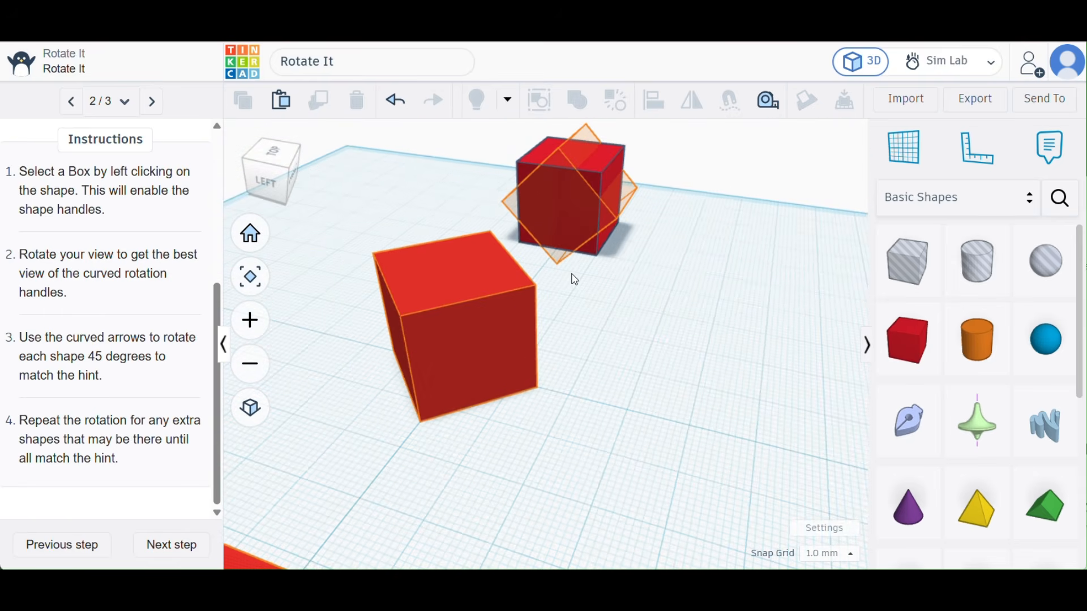
pyautogui.click(597, 164)
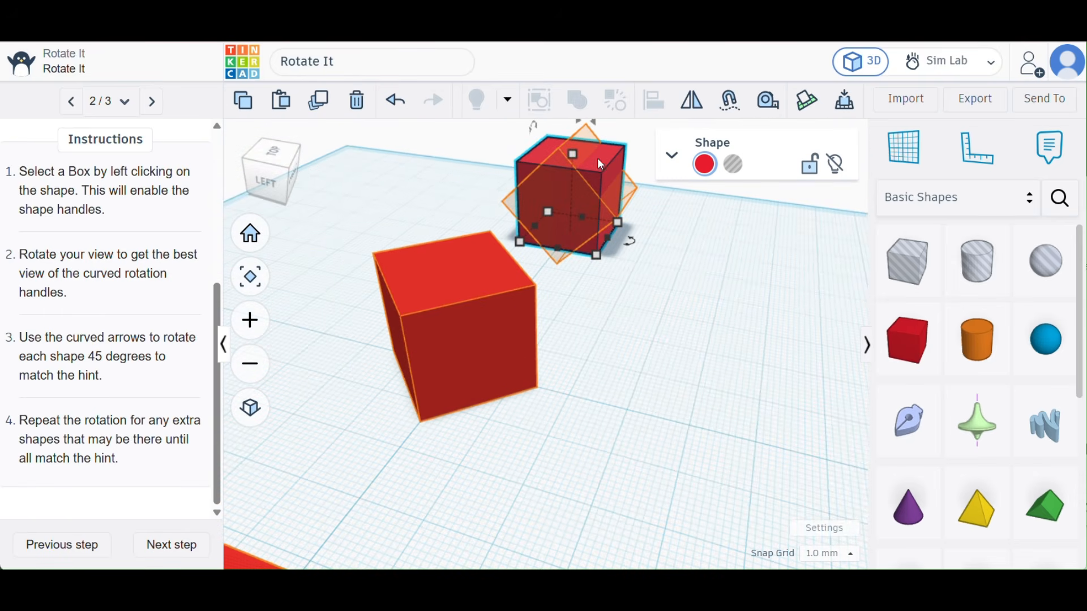
pyautogui.moveTo(536, 132)
pyautogui.moveTo(631, 244)
pyautogui.moveTo(593, 125)
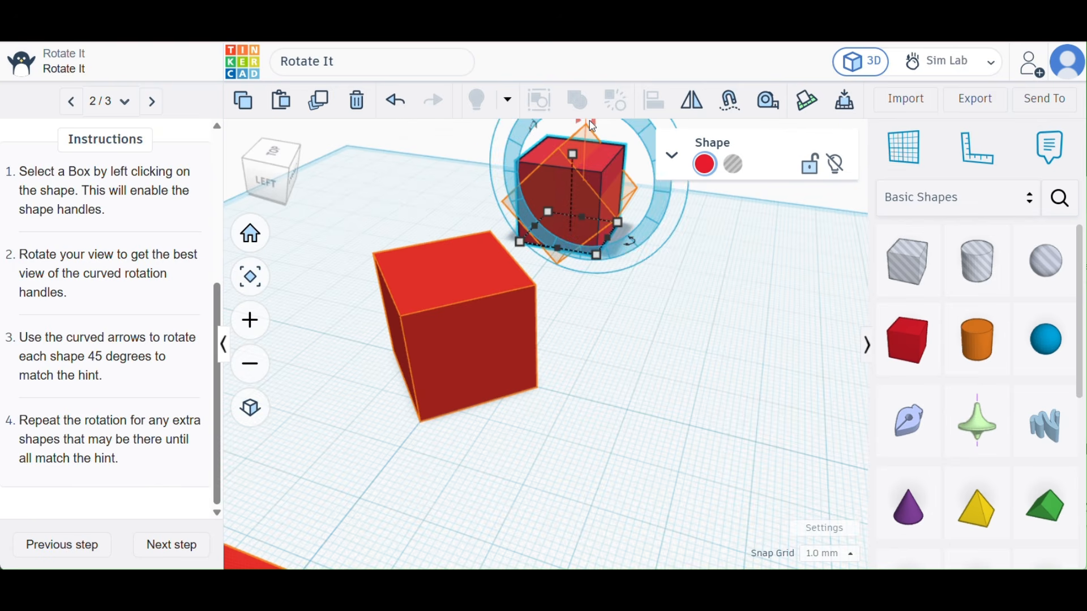
pyautogui.moveTo(592, 126); pyautogui.dragTo(635, 143)
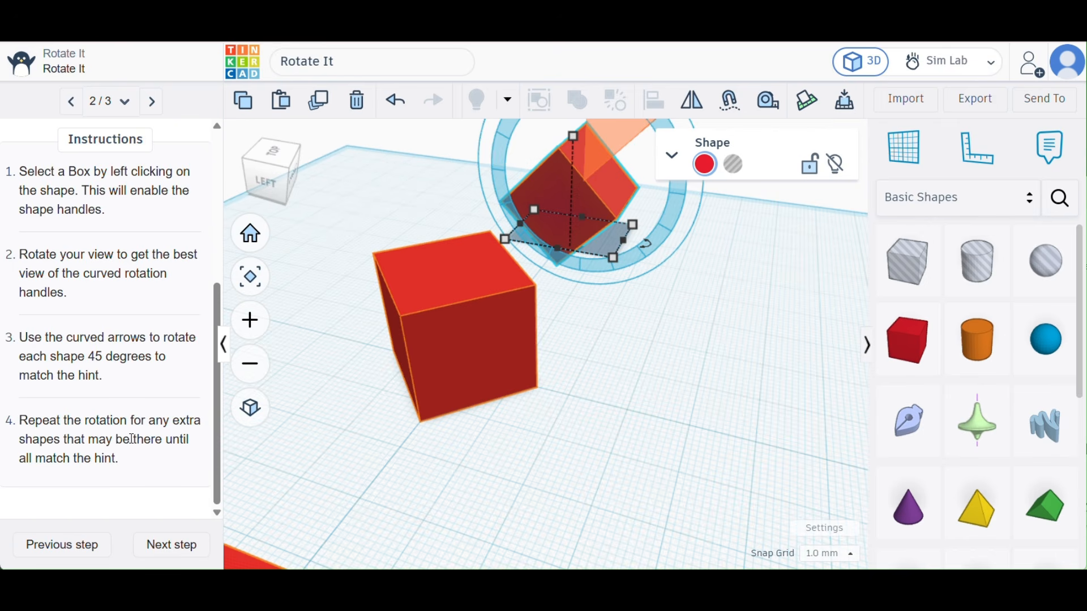
# - Finish the Rotate It lesson and begin the Size It tutorial, advancing to its Extend Each Block page
pyautogui.click(172, 547)
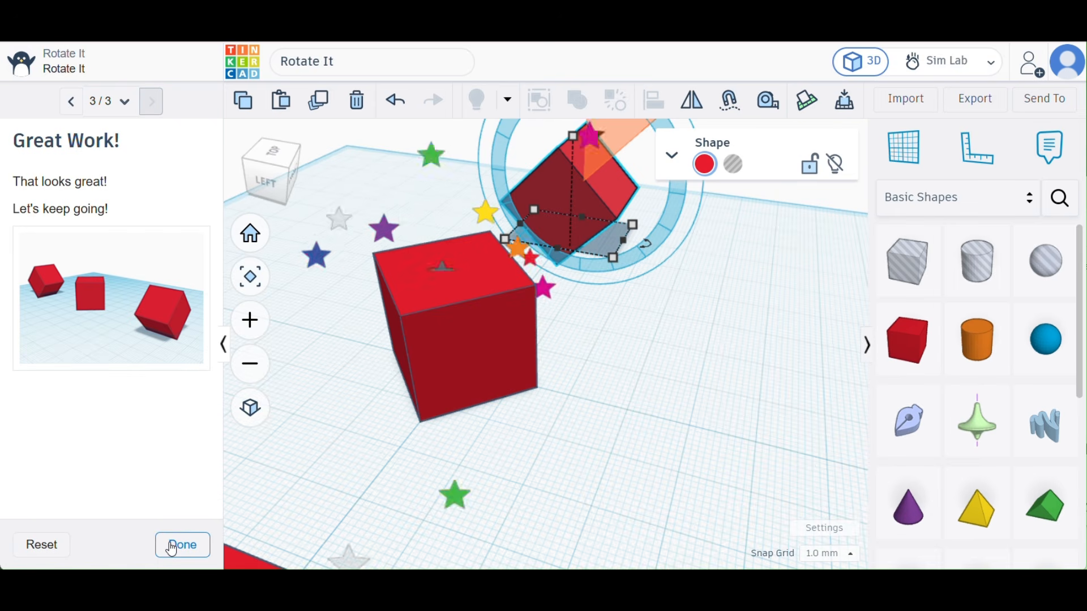
pyautogui.click(172, 547)
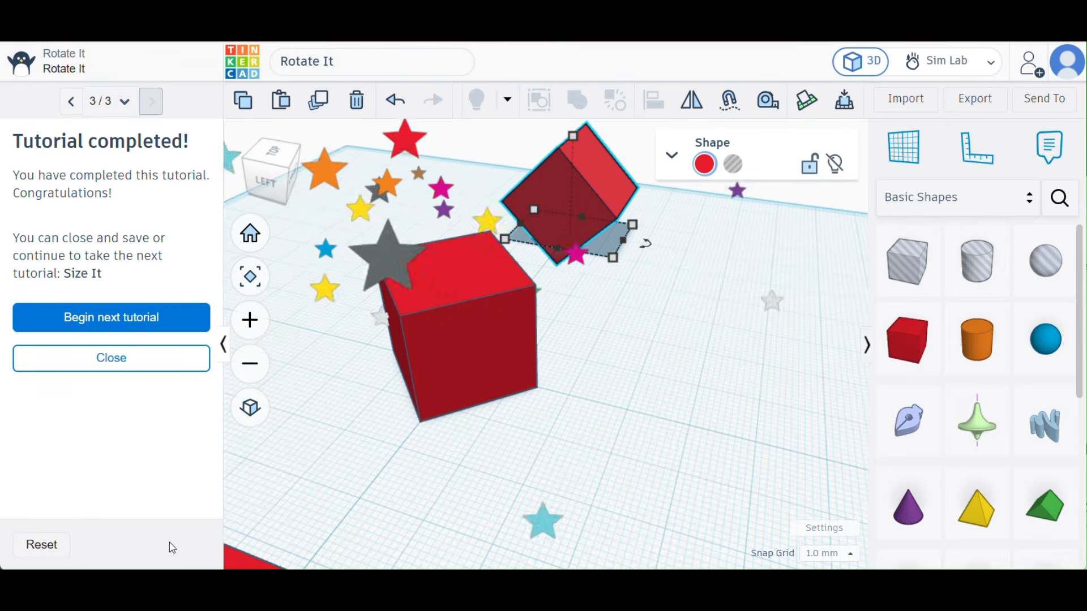
pyautogui.click(145, 326)
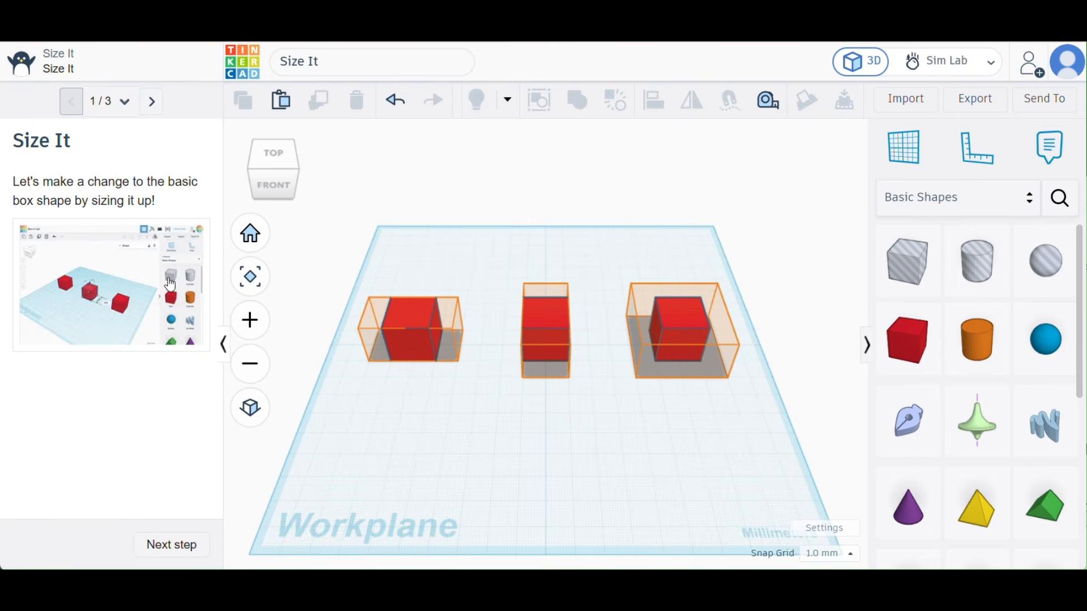
pyautogui.click(173, 546)
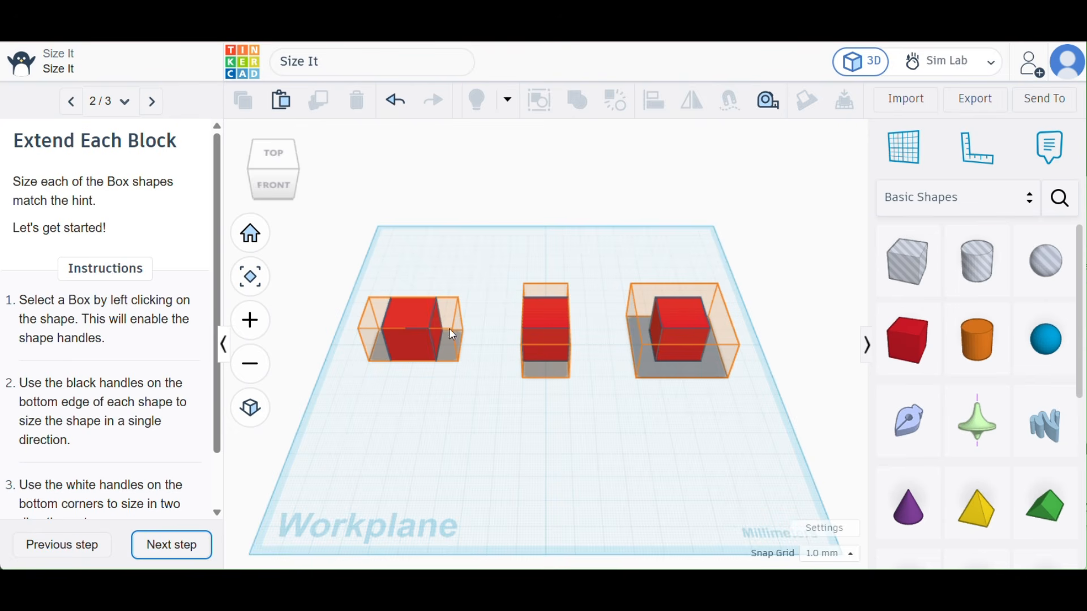
# - Extend both sides of the leftmost box to a total width of 40 mm, filling the orange hint
pyautogui.click(409, 317)
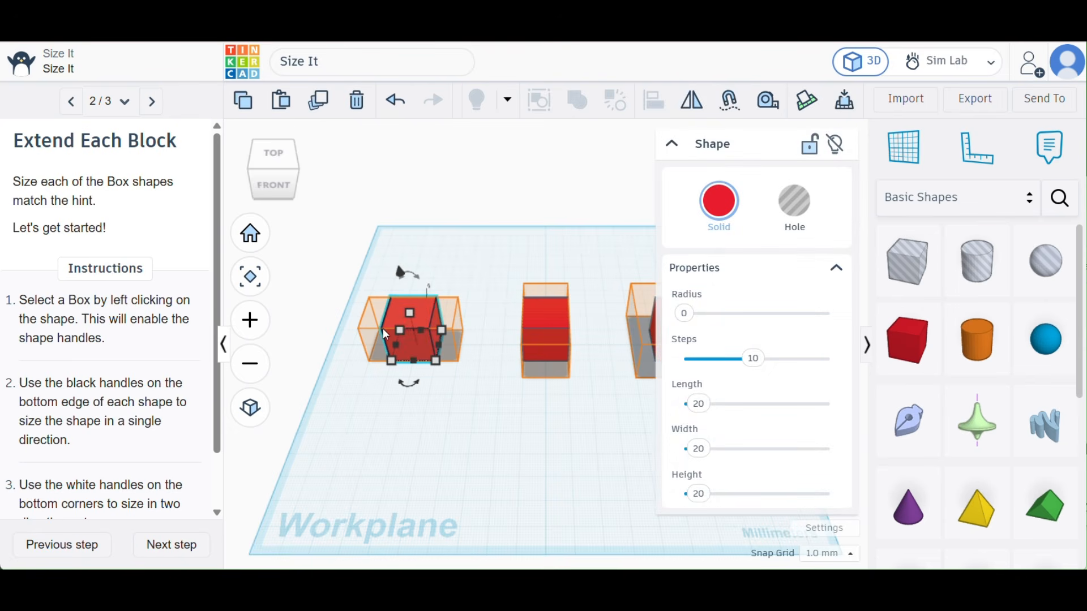
pyautogui.scroll(3, 382, 332)
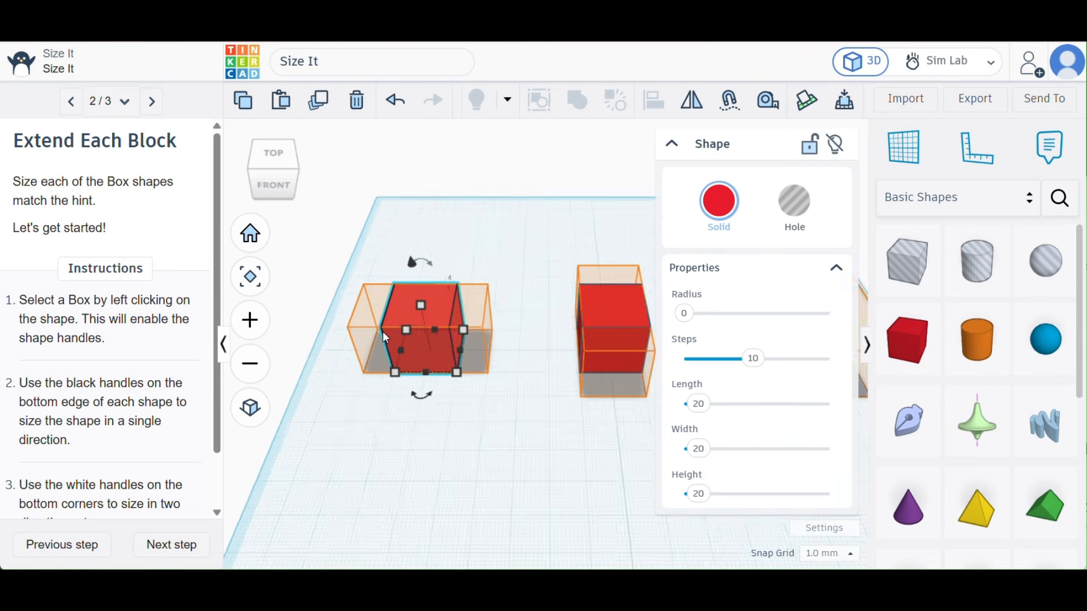
pyautogui.scroll(3, 383, 331)
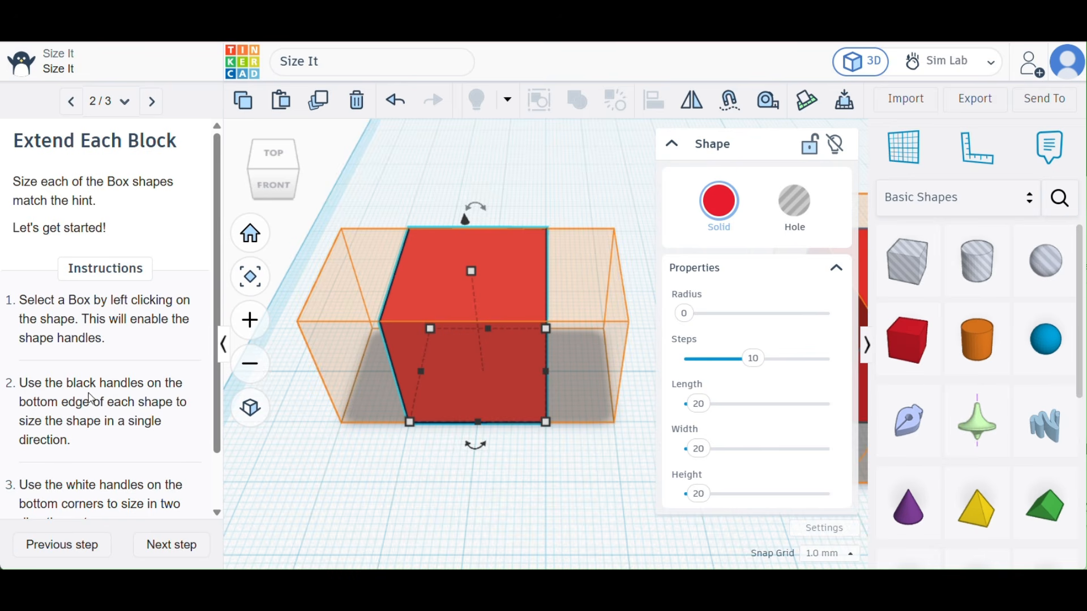
pyautogui.scroll(-1, 91, 398)
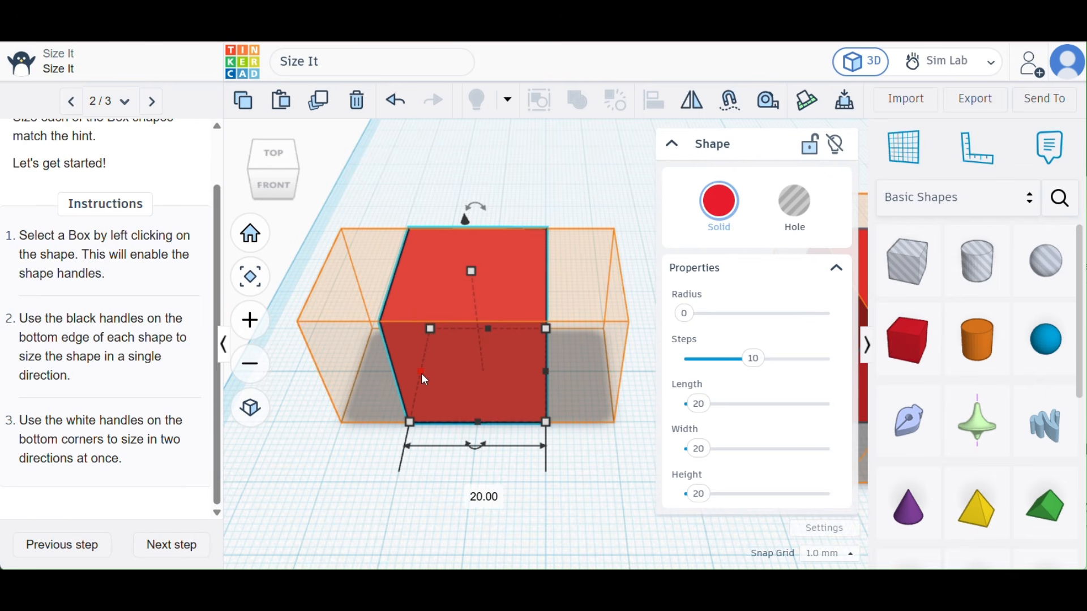
pyautogui.moveTo(419, 374); pyautogui.dragTo(356, 383)
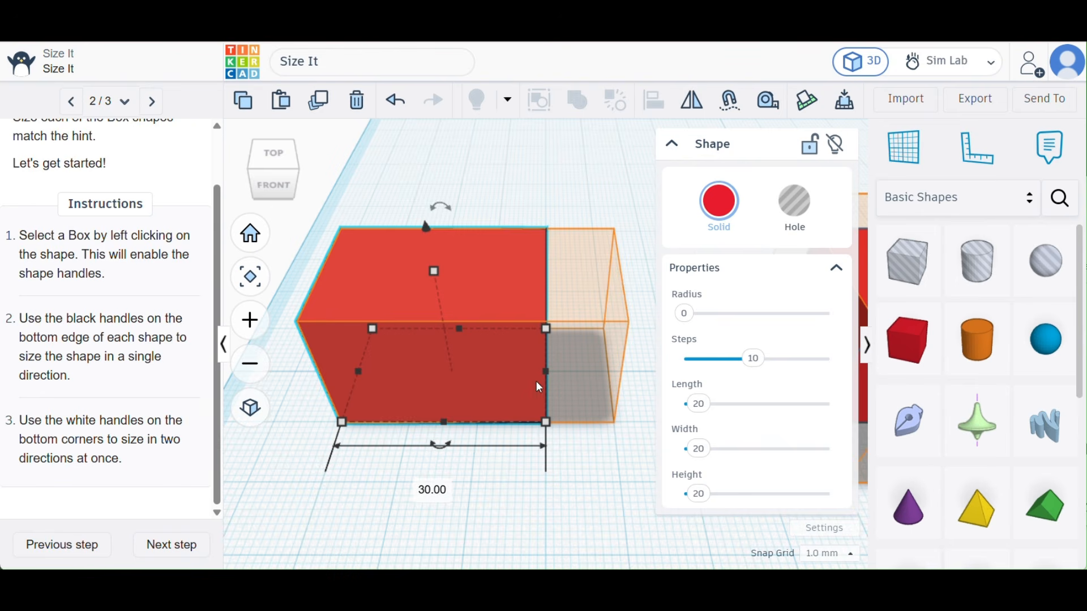
pyautogui.moveTo(544, 372); pyautogui.dragTo(609, 375)
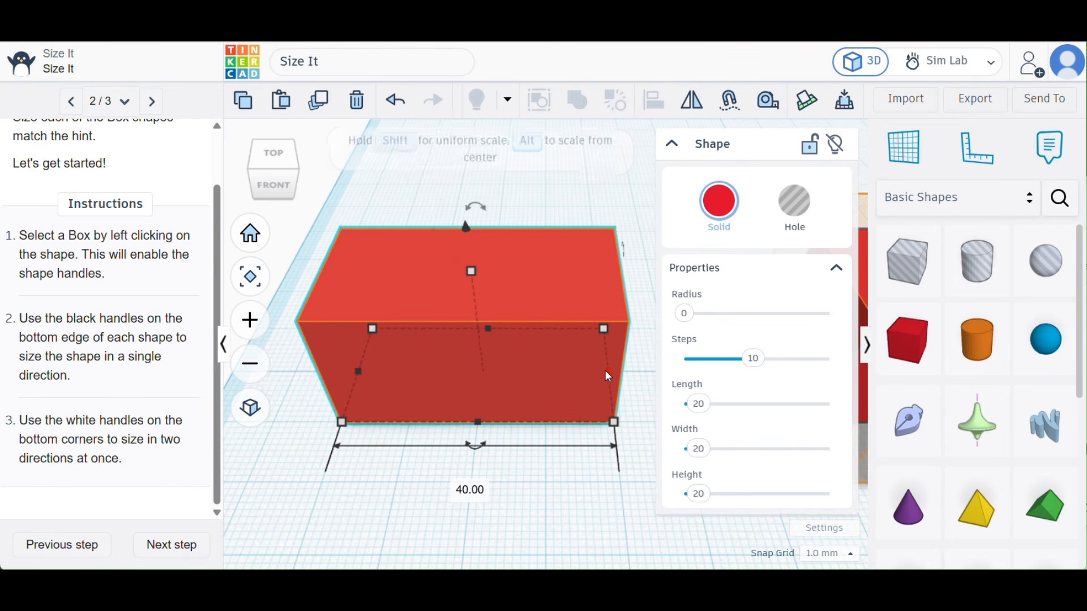
# - Collapse the shape's properties and deselect the leftmost box
pyautogui.scroll(3, 553, 468)
pyautogui.scroll(-8, 552, 469)
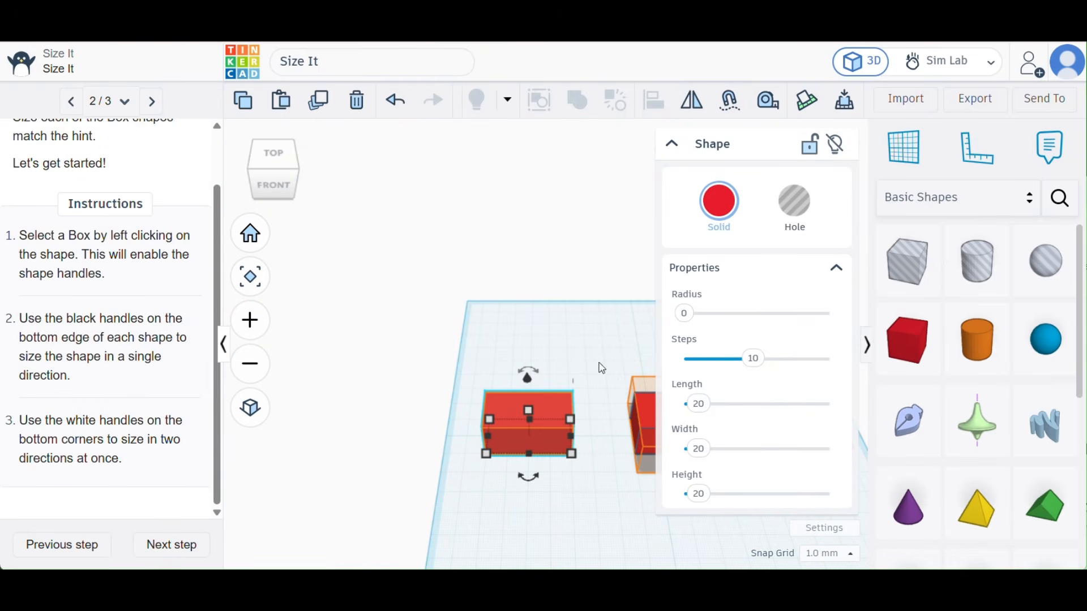
pyautogui.click(675, 148)
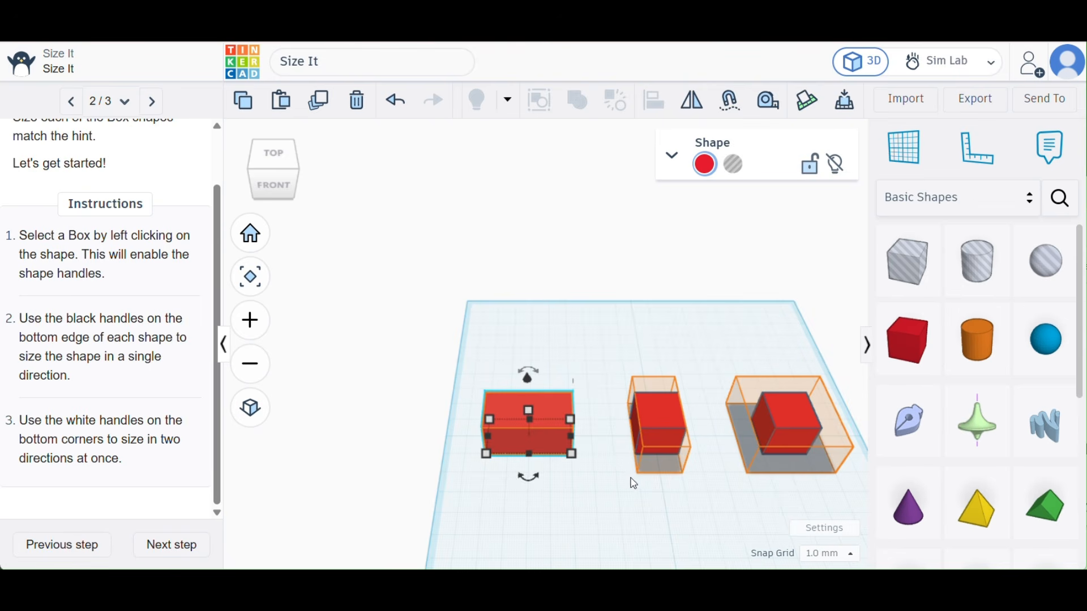
pyautogui.click(611, 480)
# - Extend the middle box toward the front and back to fill its orange hint outline, and deselect it
pyautogui.click(663, 420)
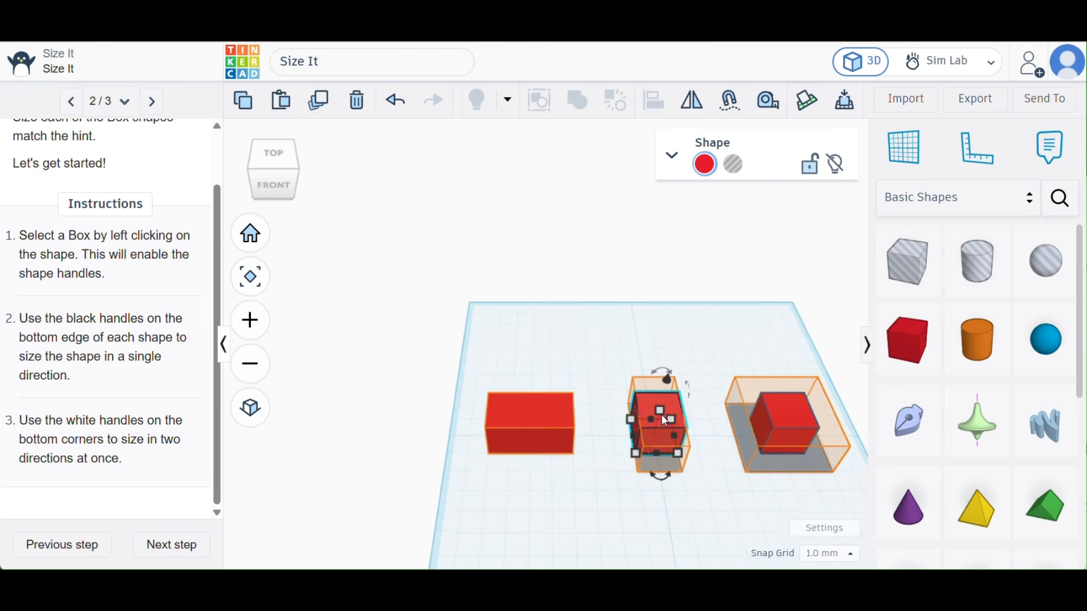
pyautogui.scroll(4, 663, 420)
pyautogui.scroll(3, 661, 414)
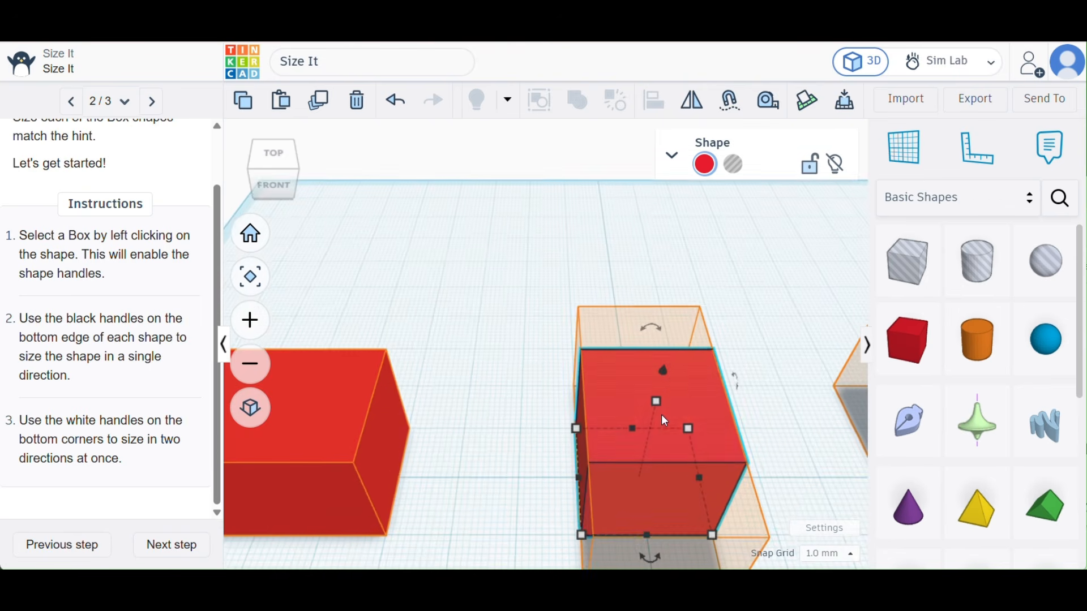
pyautogui.moveTo(519, 425); pyautogui.dragTo(692, 431, button='right')
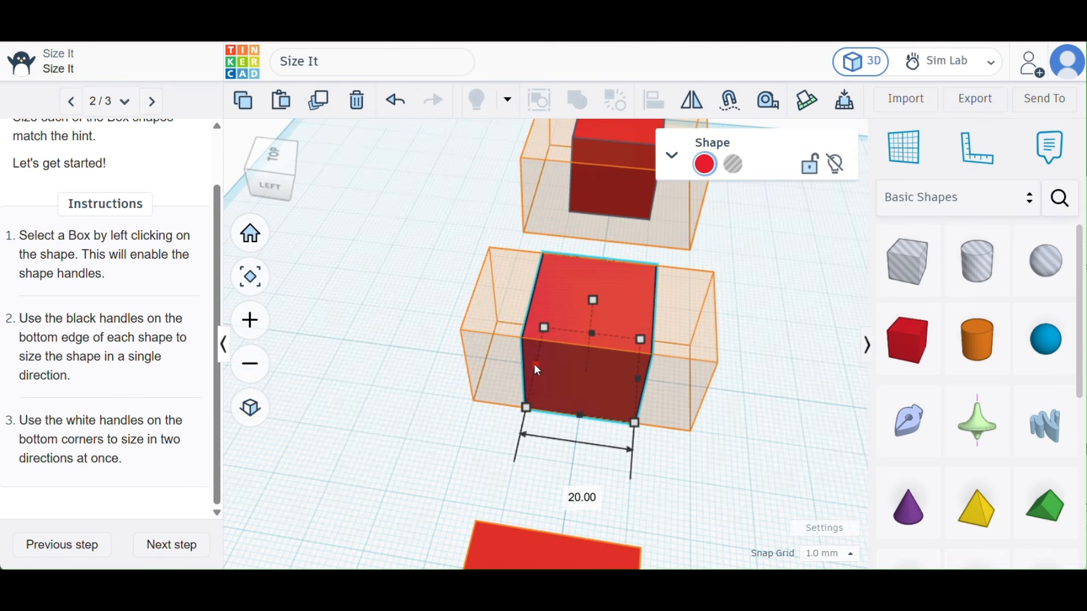
pyautogui.moveTo(534, 365); pyautogui.dragTo(484, 367)
pyautogui.moveTo(638, 379); pyautogui.dragTo(691, 382)
pyautogui.click(757, 340)
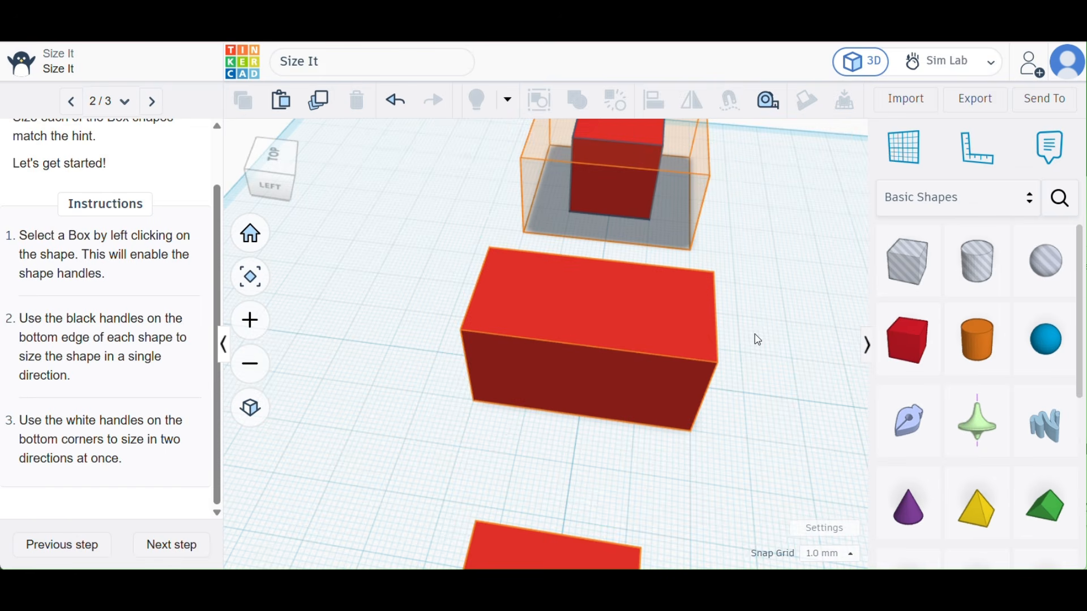
# - Extend the rightmost box toward the front, back and both sides to fill its orange hint outline, and deselect it
pyautogui.click(621, 202)
pyautogui.scroll(3, 620, 203)
pyautogui.scroll(-3, 622, 207)
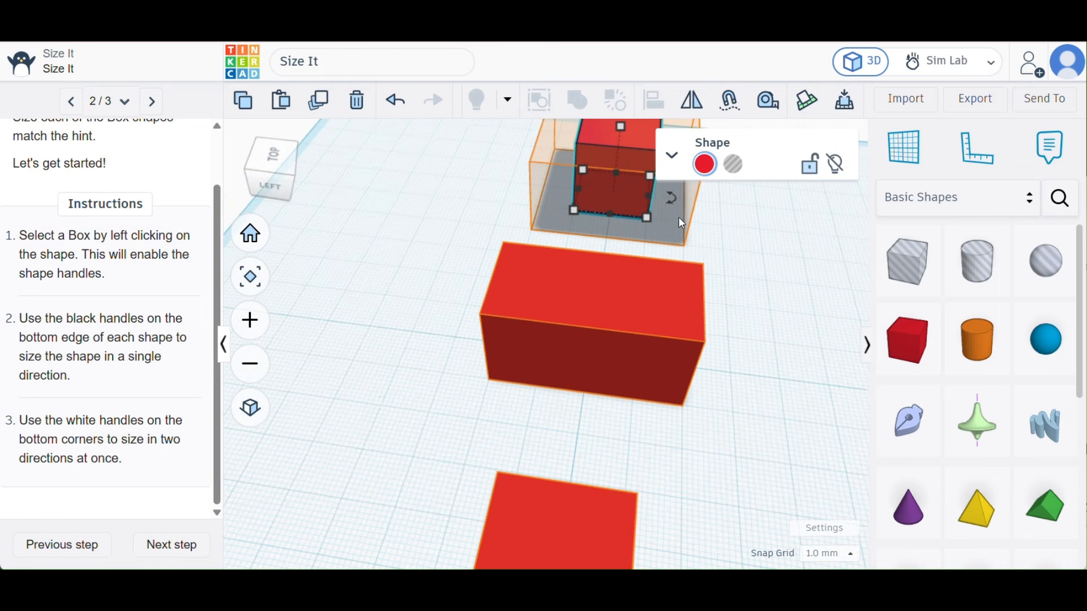
pyautogui.scroll(2, 736, 237)
pyautogui.scroll(-3, 735, 236)
pyautogui.scroll(2, 645, 202)
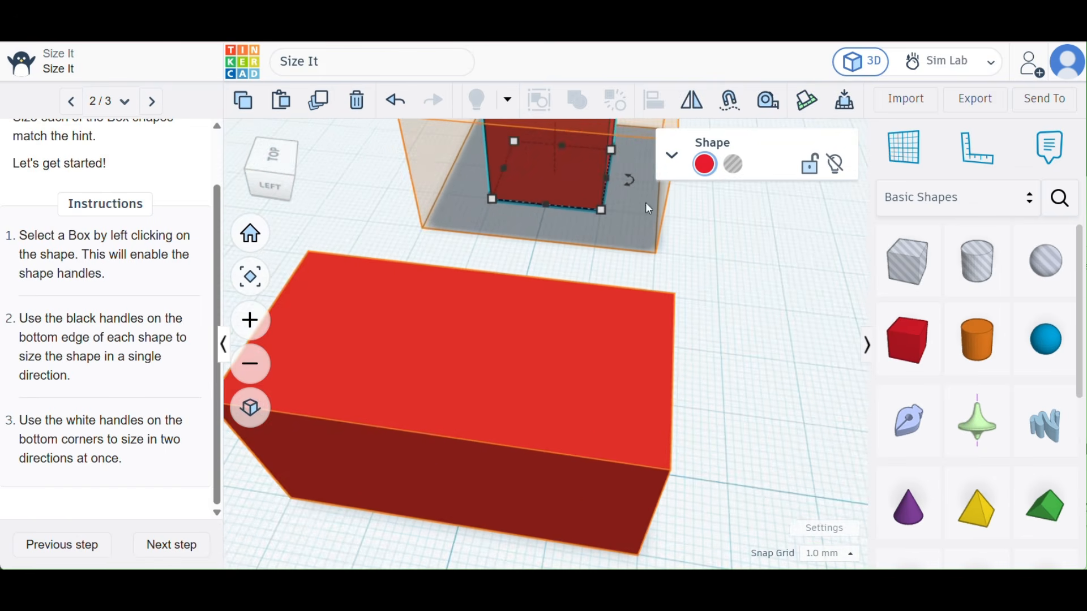
pyautogui.scroll(3, 549, 210)
pyautogui.scroll(-2, 551, 212)
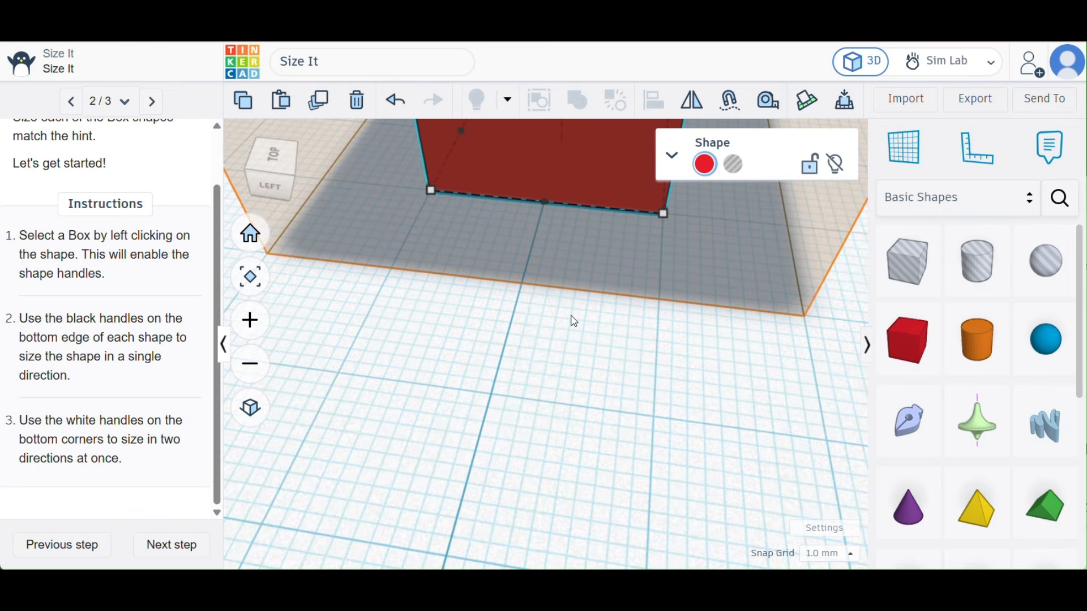
pyautogui.moveTo(572, 317); pyautogui.dragTo(376, 279, button='right')
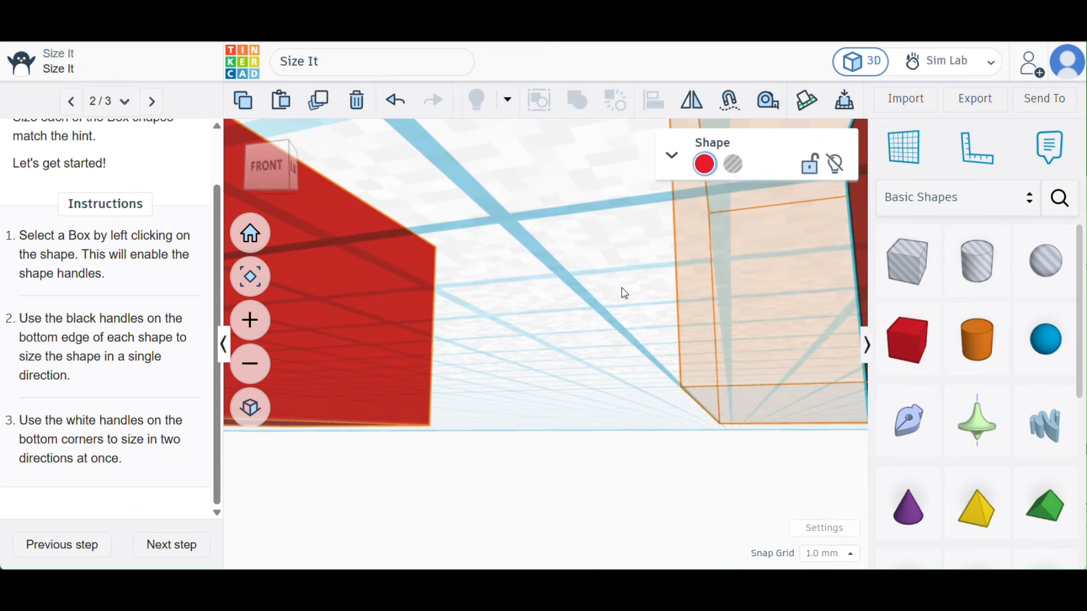
pyautogui.moveTo(622, 288); pyautogui.dragTo(694, 356, button='right')
pyautogui.scroll(-3, 694, 356)
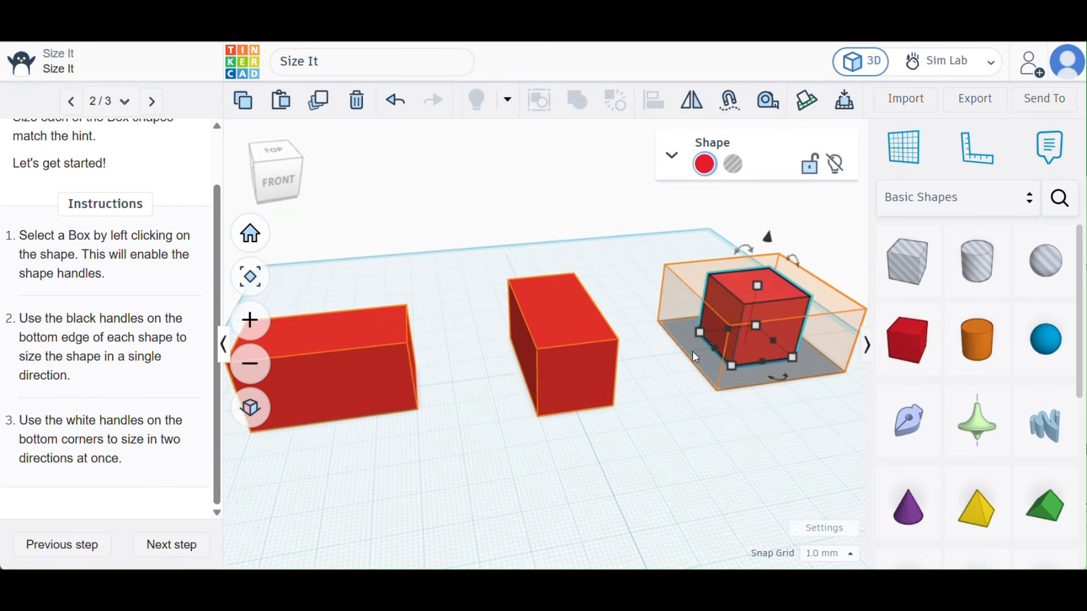
pyautogui.moveTo(798, 425); pyautogui.dragTo(737, 428, button='right')
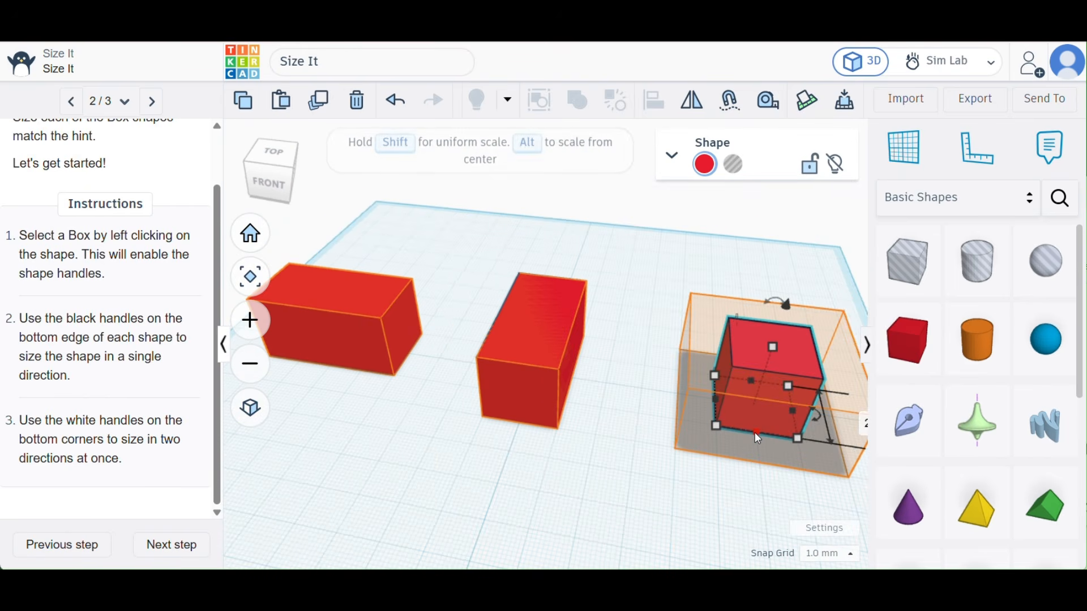
pyautogui.moveTo(754, 432); pyautogui.dragTo(760, 465)
pyautogui.moveTo(715, 410); pyautogui.dragTo(676, 415)
pyautogui.moveTo(797, 427); pyautogui.dragTo(841, 428)
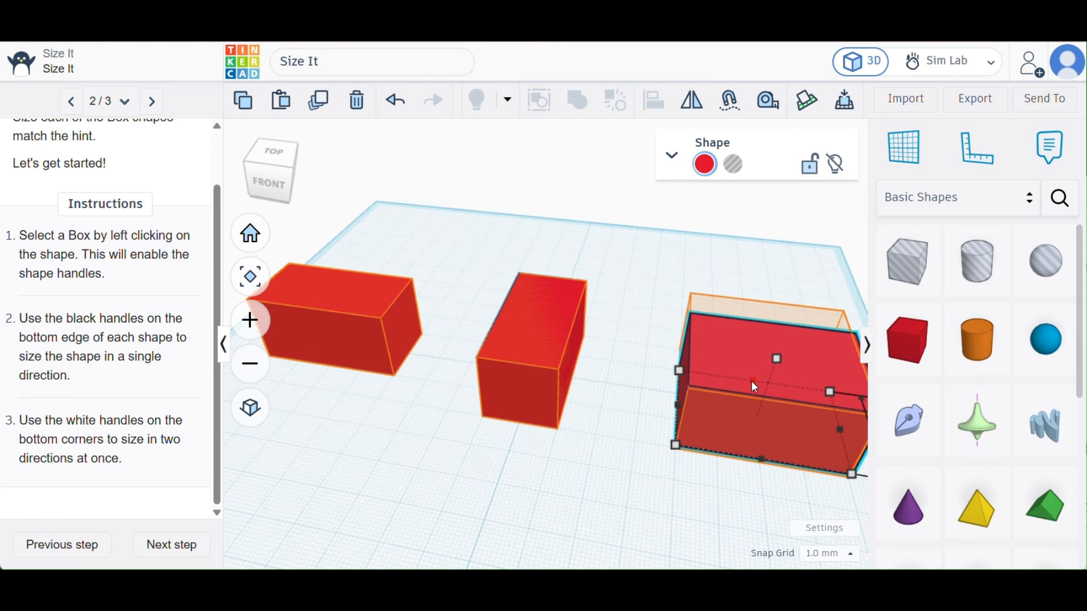
pyautogui.moveTo(751, 381); pyautogui.dragTo(748, 361)
pyautogui.click(642, 391)
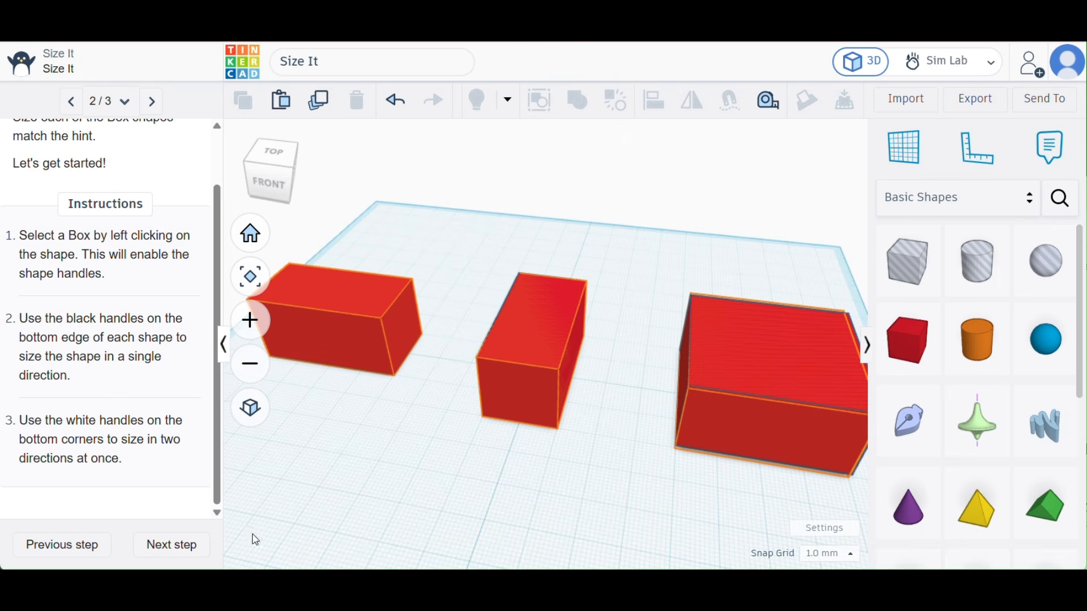
# - Finish the Size It lesson and begin the Group It tutorial, advancing to its Group the Shapes on the Left page
pyautogui.click(175, 547)
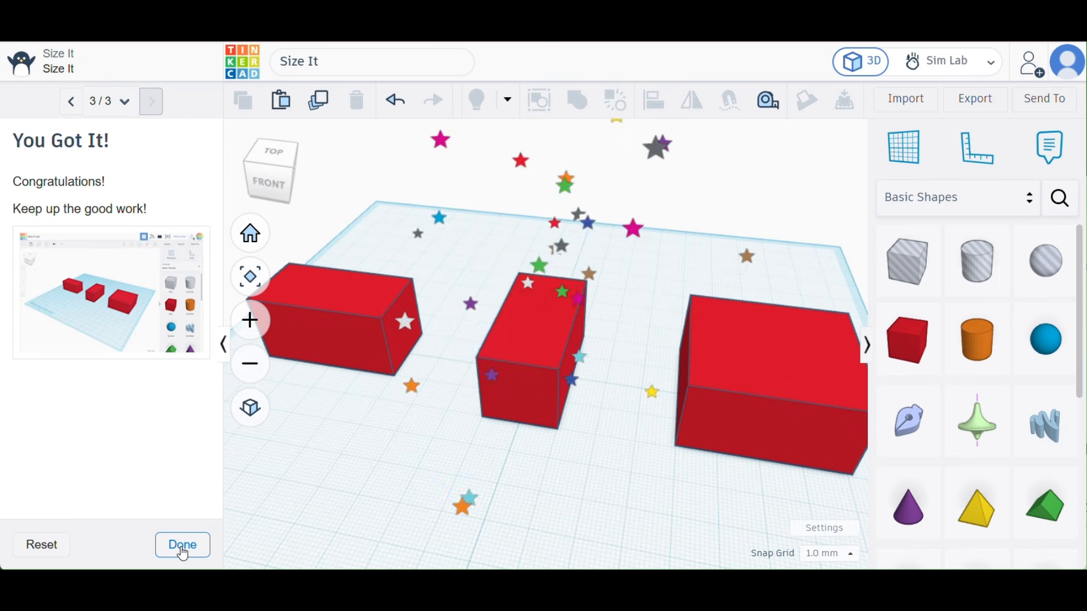
pyautogui.click(182, 548)
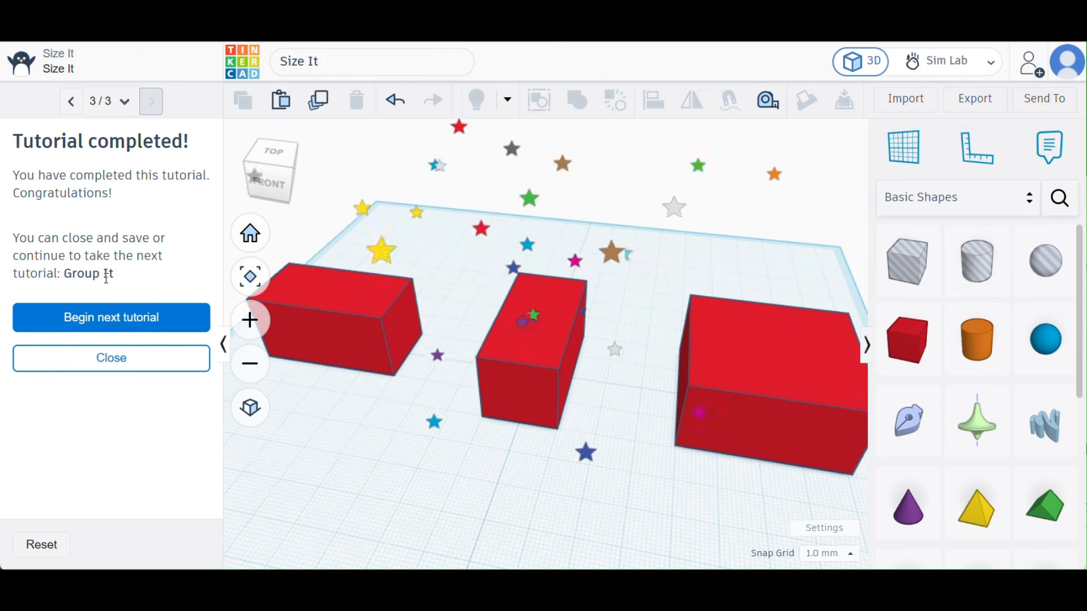
pyautogui.click(118, 313)
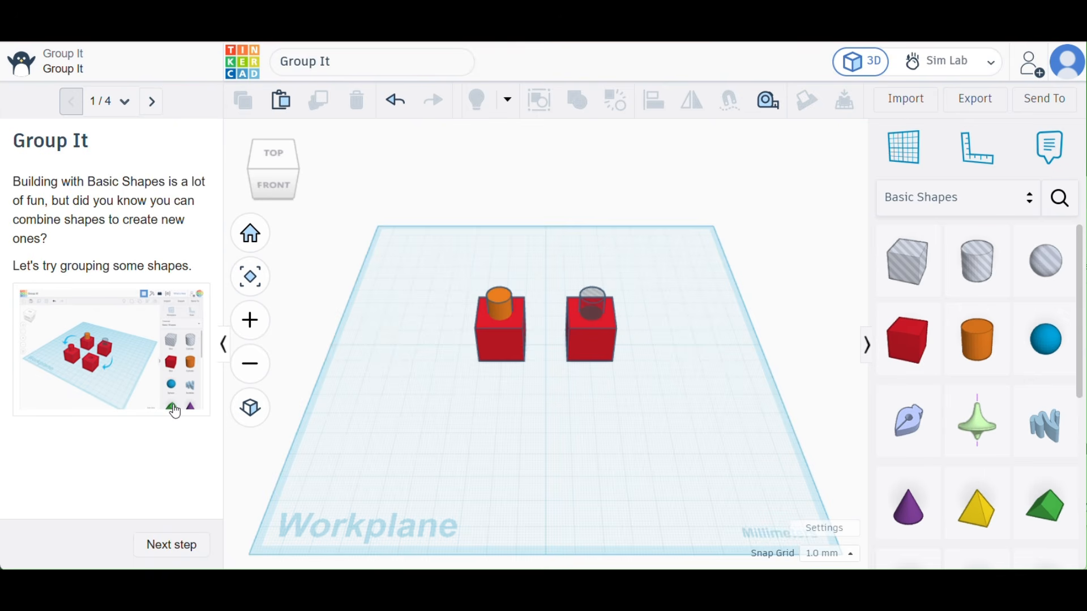
pyautogui.click(173, 546)
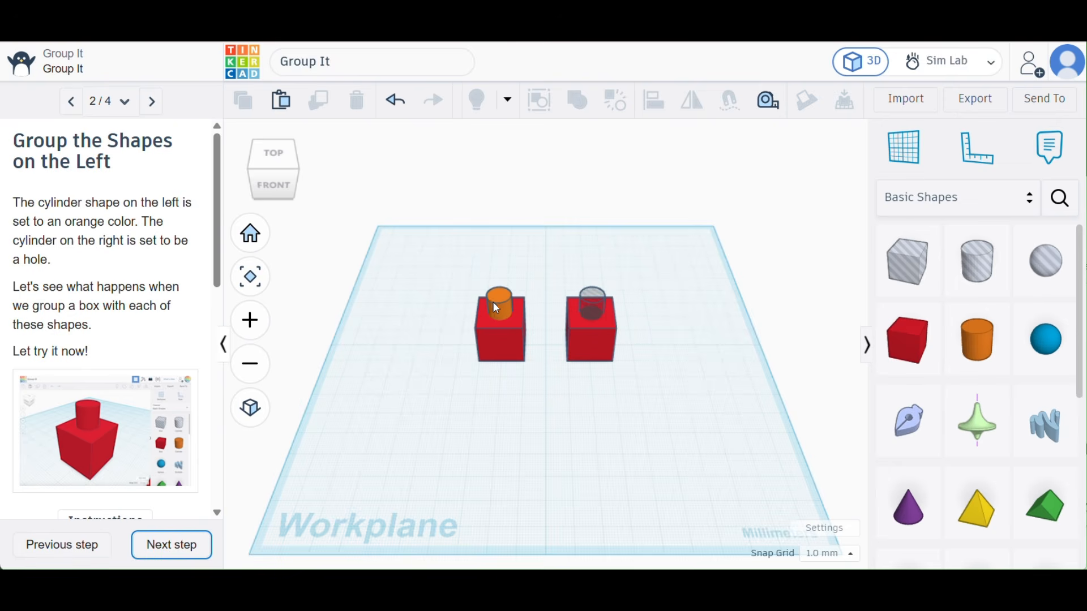
pyautogui.scroll(-2, 132, 356)
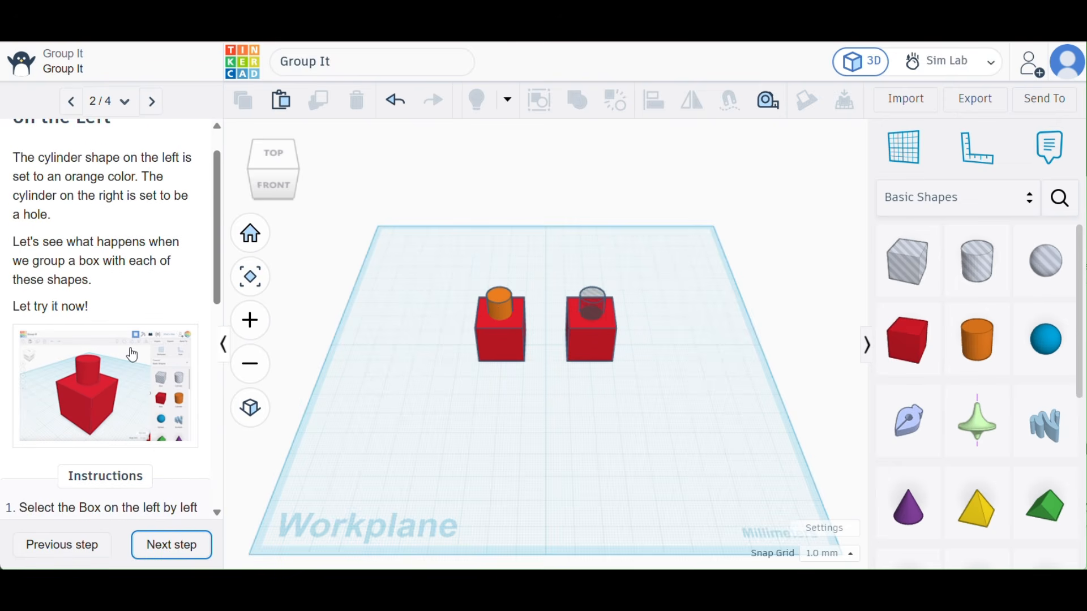
pyautogui.scroll(-5, 141, 405)
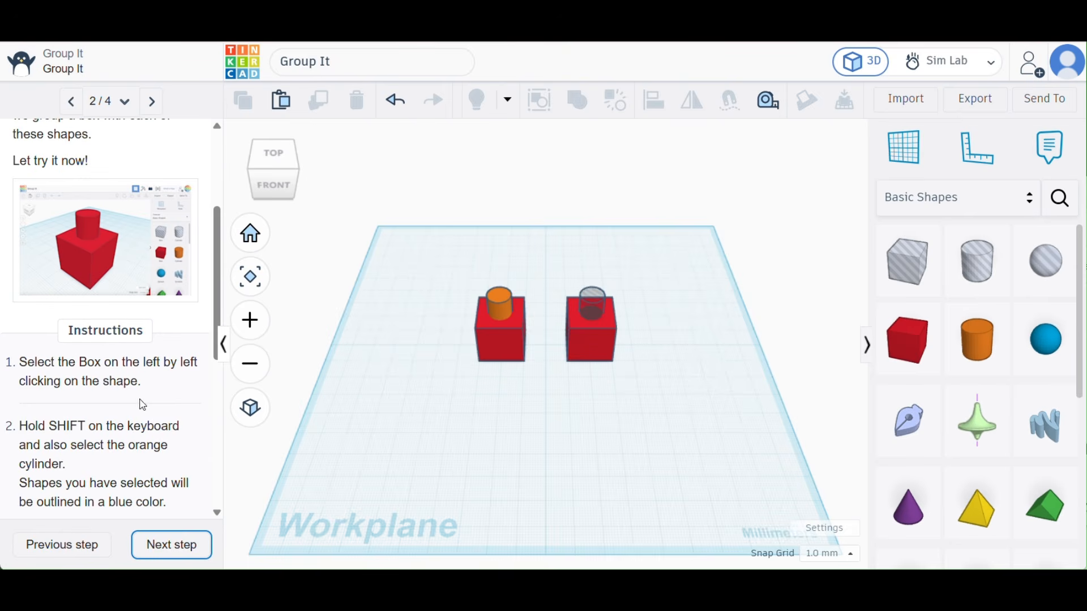
pyautogui.click(488, 354)
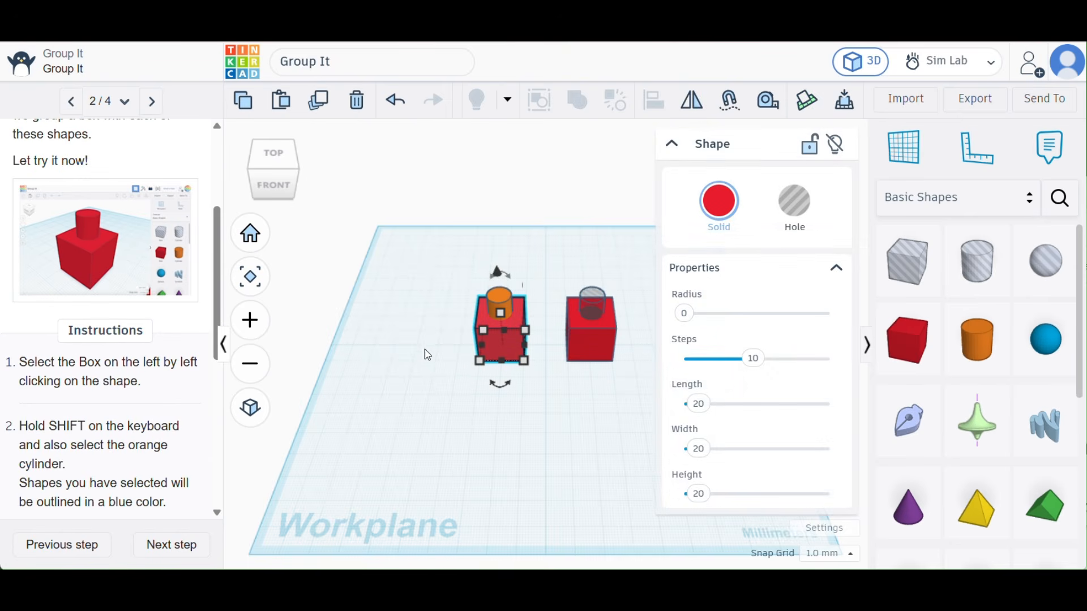
pyautogui.keyDown('shift'); pyautogui.click(498, 298); pyautogui.keyUp('shift')
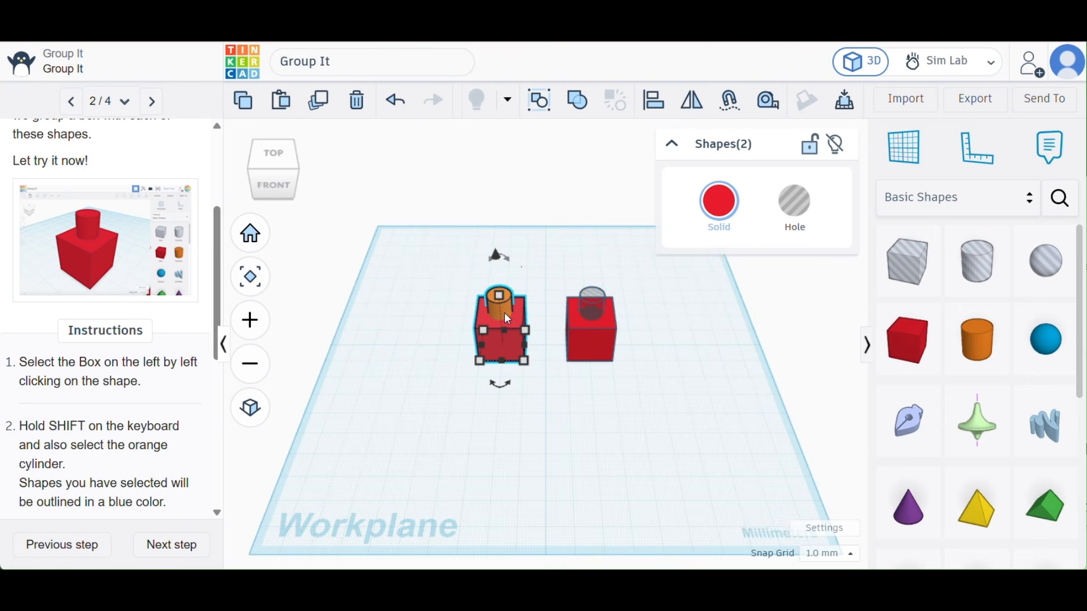
pyautogui.press('f')
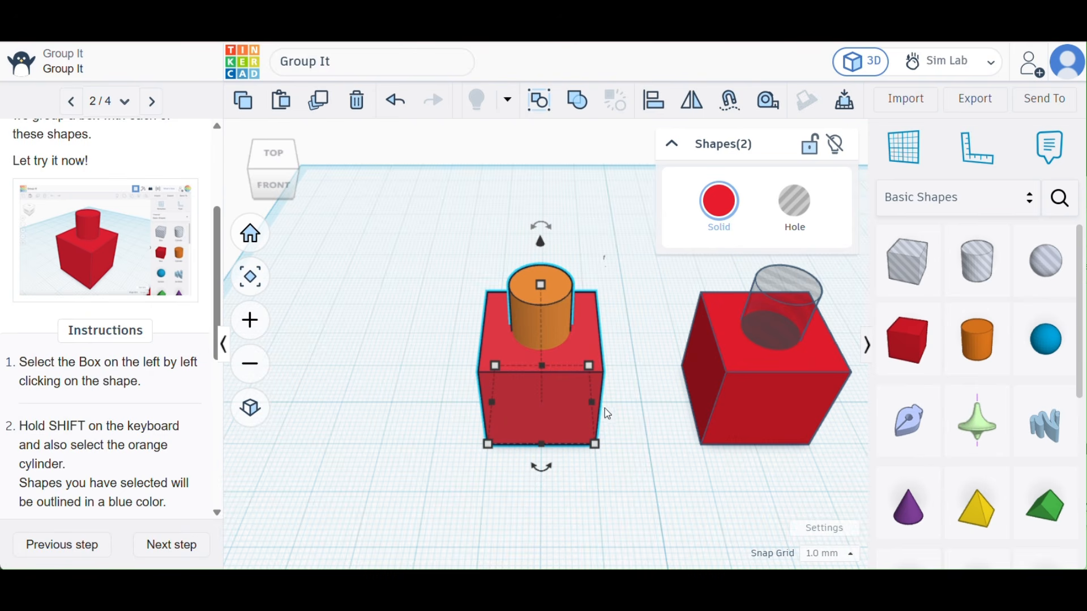
pyautogui.click(428, 422)
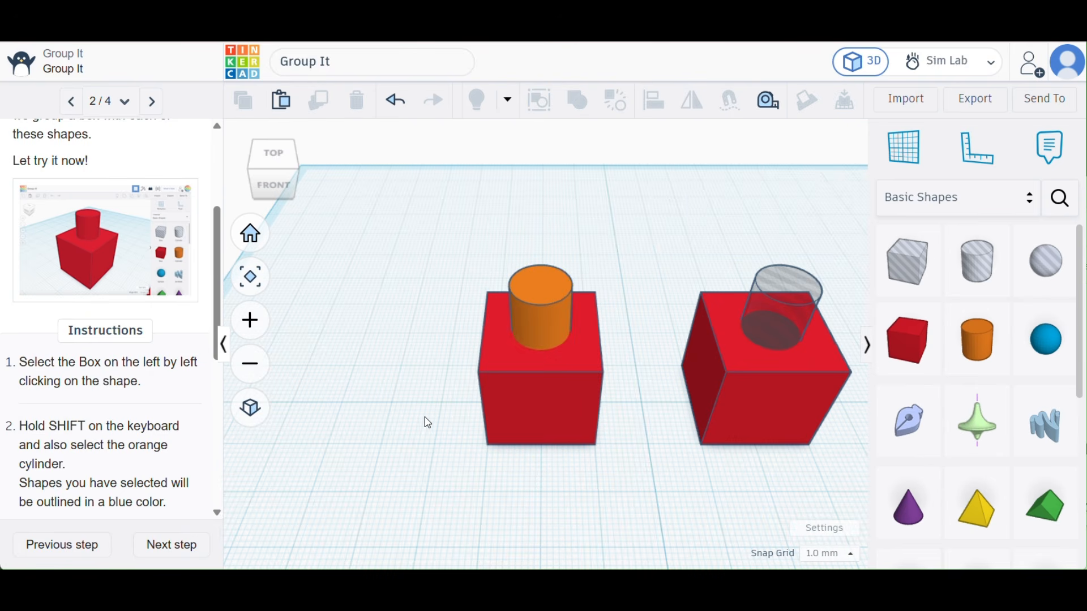
pyautogui.click(494, 357)
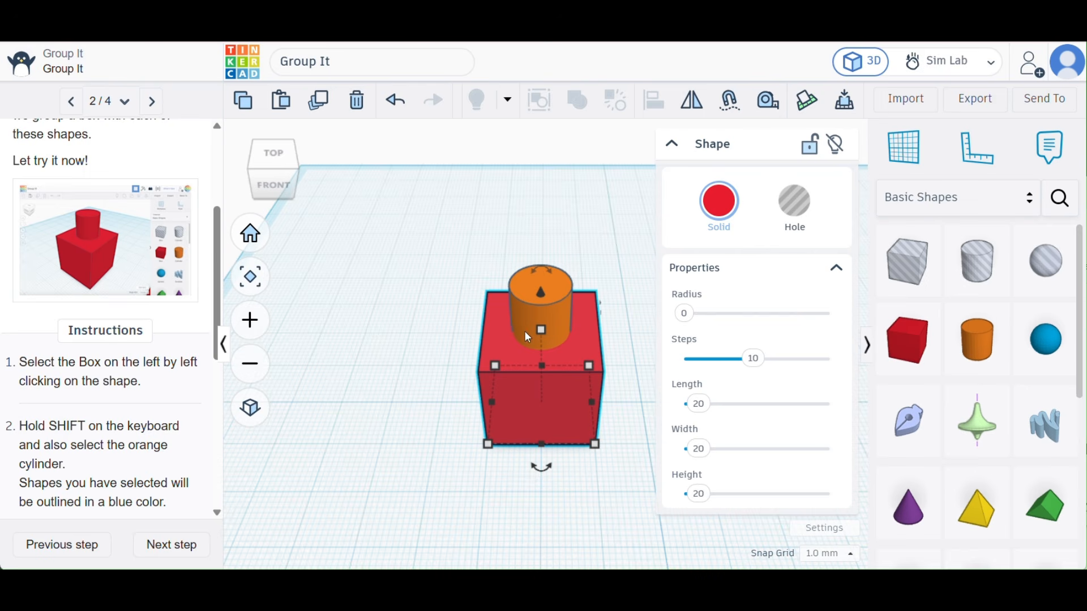
pyautogui.click(563, 323)
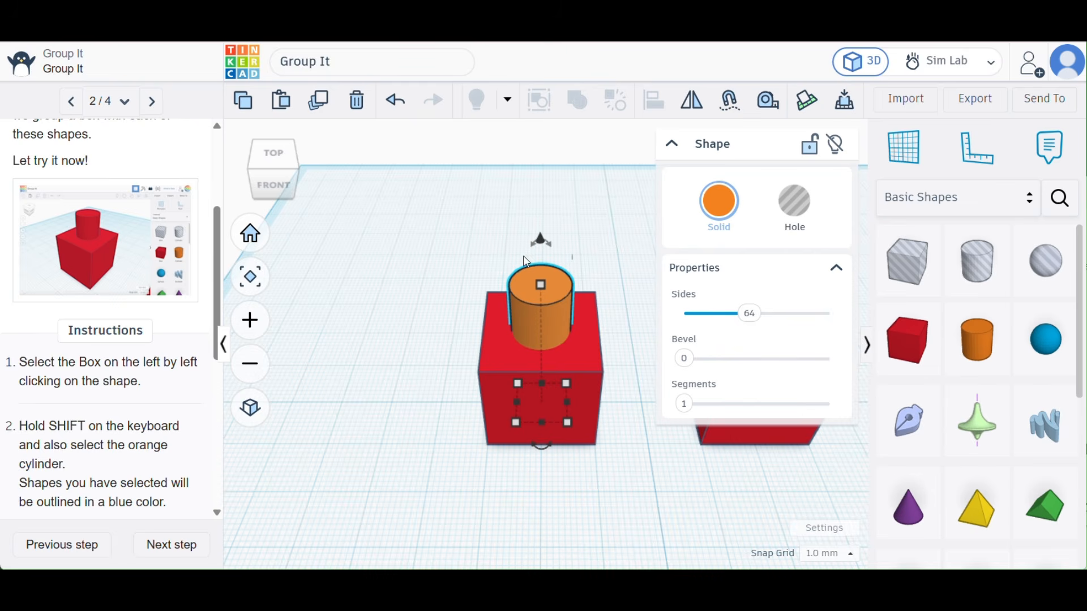
# - Select the left box first and its orange cylinder second, combine them with Union Group, and deselect the result
pyautogui.click(496, 352)
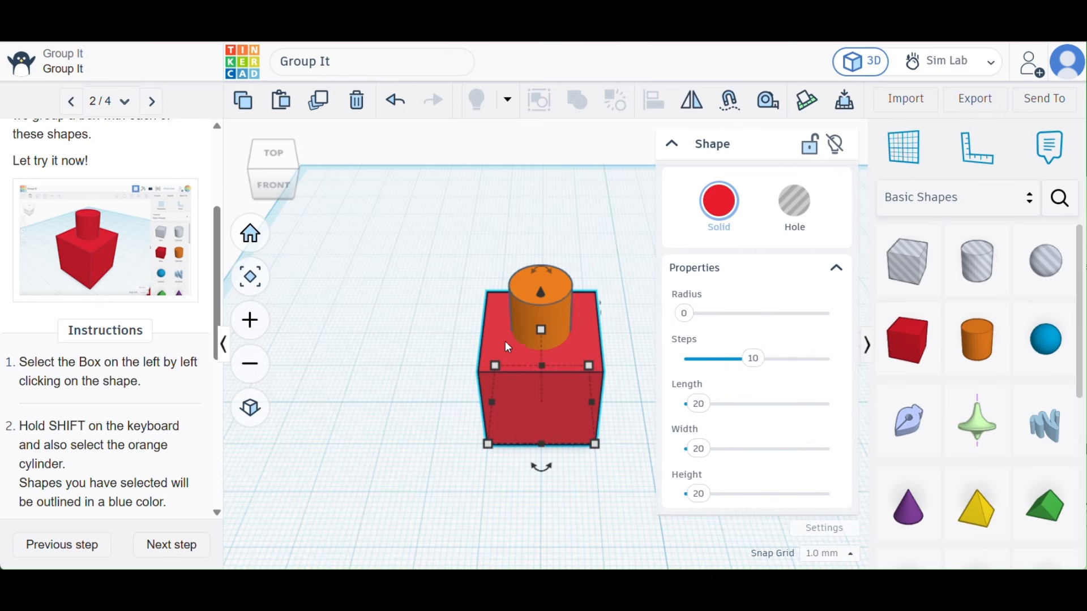
pyautogui.keyDown('shift'); pyautogui.click(520, 335); pyautogui.keyUp('shift')
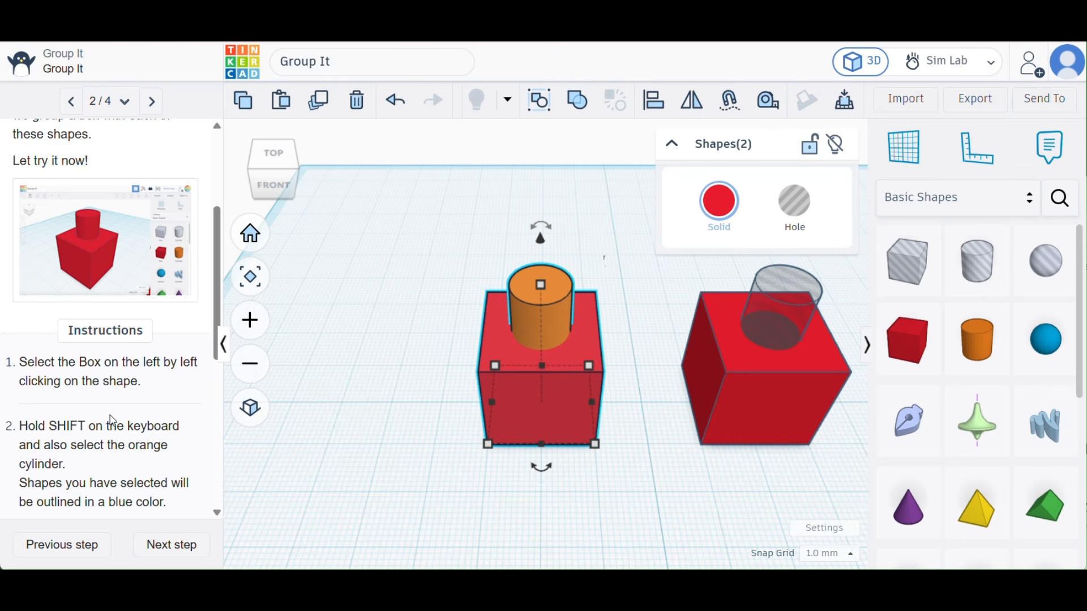
pyautogui.scroll(-4, 112, 419)
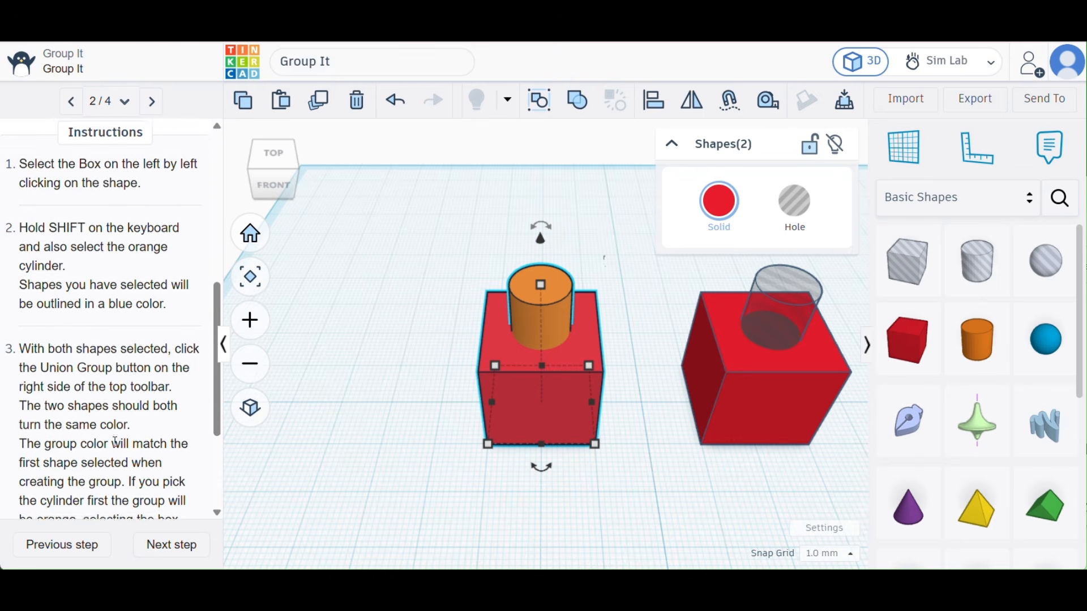
pyautogui.scroll(-1, 115, 441)
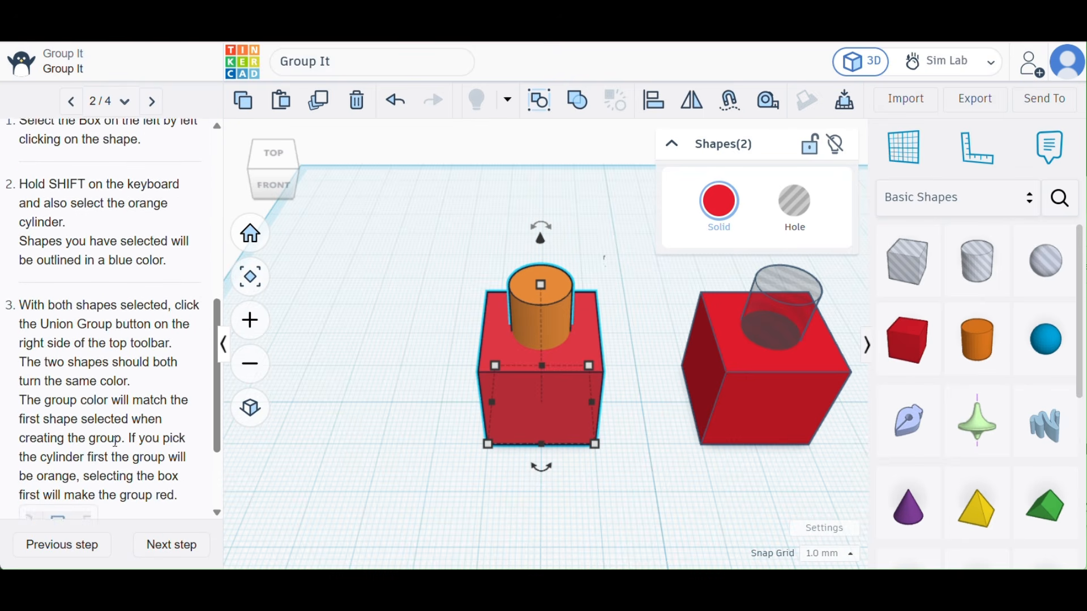
pyautogui.scroll(-1, 115, 442)
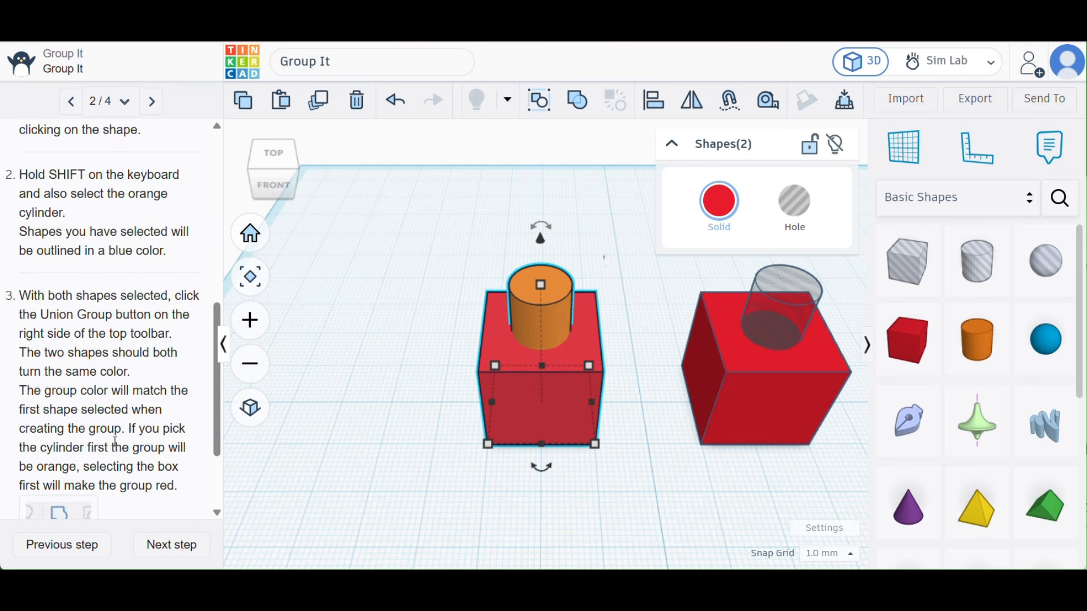
pyautogui.scroll(-1, 115, 442)
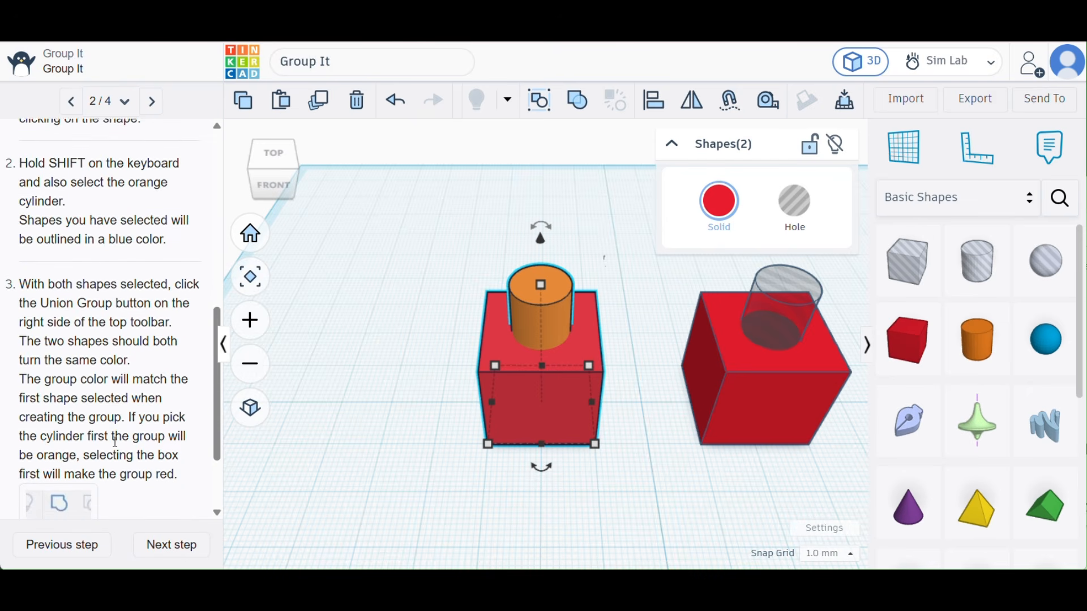
pyautogui.scroll(-1, 115, 442)
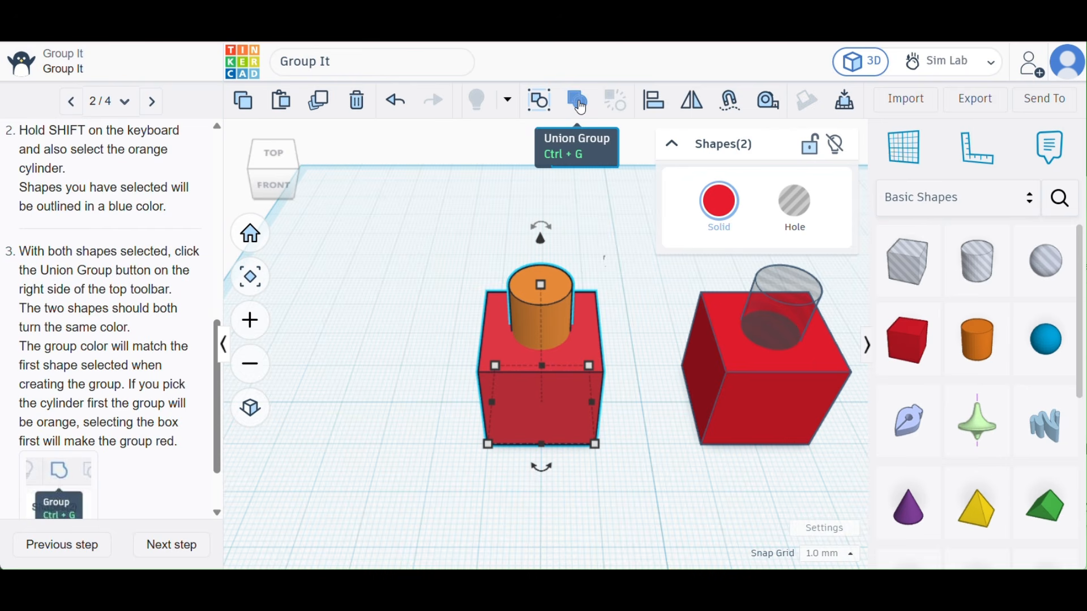
pyautogui.moveTo(581, 107)
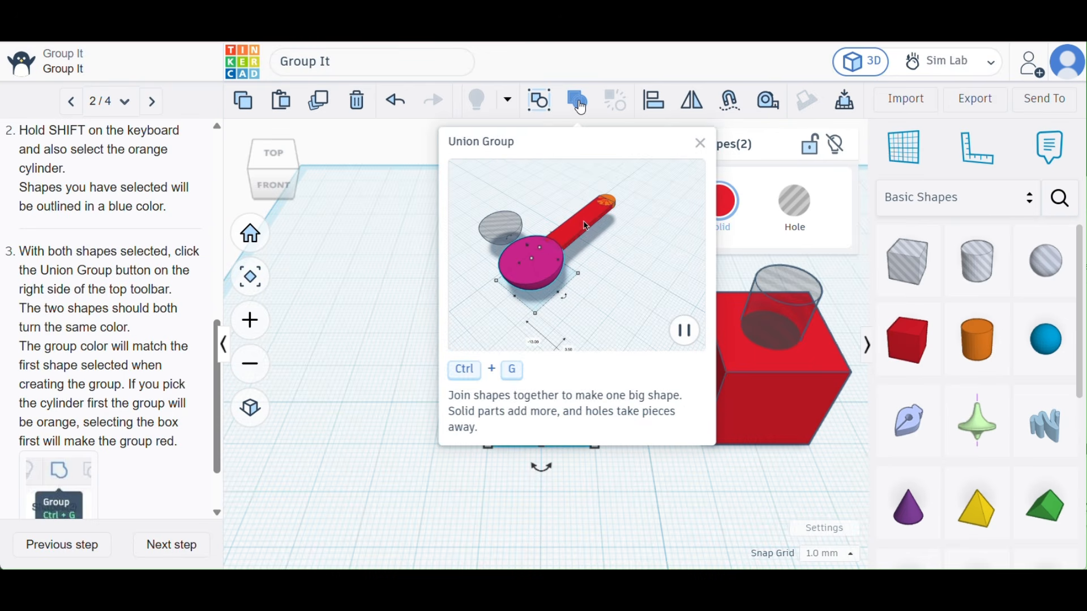
pyautogui.click(580, 107)
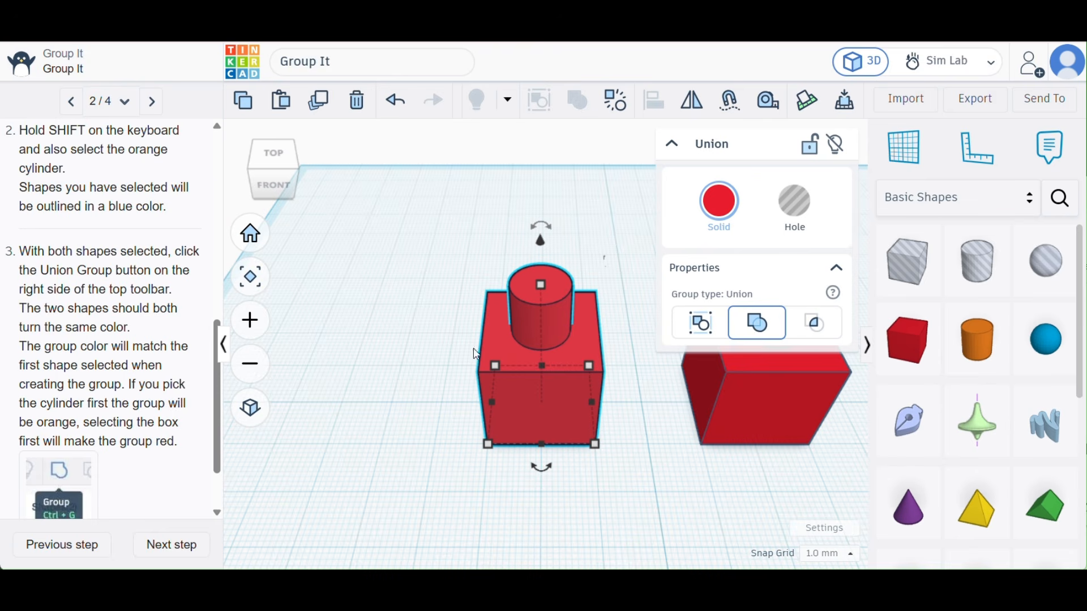
pyautogui.click(451, 355)
pyautogui.click(490, 351)
pyautogui.click(435, 333)
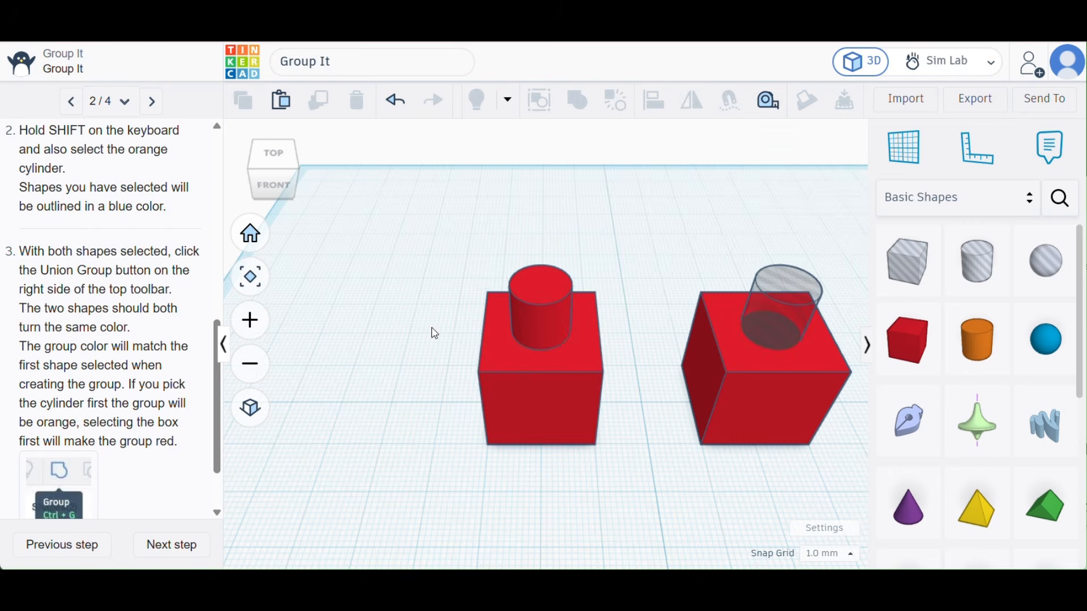
# - Move the left group about 29 mm left and 6 mm forward, bring it back near its starting place, and collapse its properties
pyautogui.click(499, 349)
pyautogui.moveTo(499, 348); pyautogui.dragTo(314, 378)
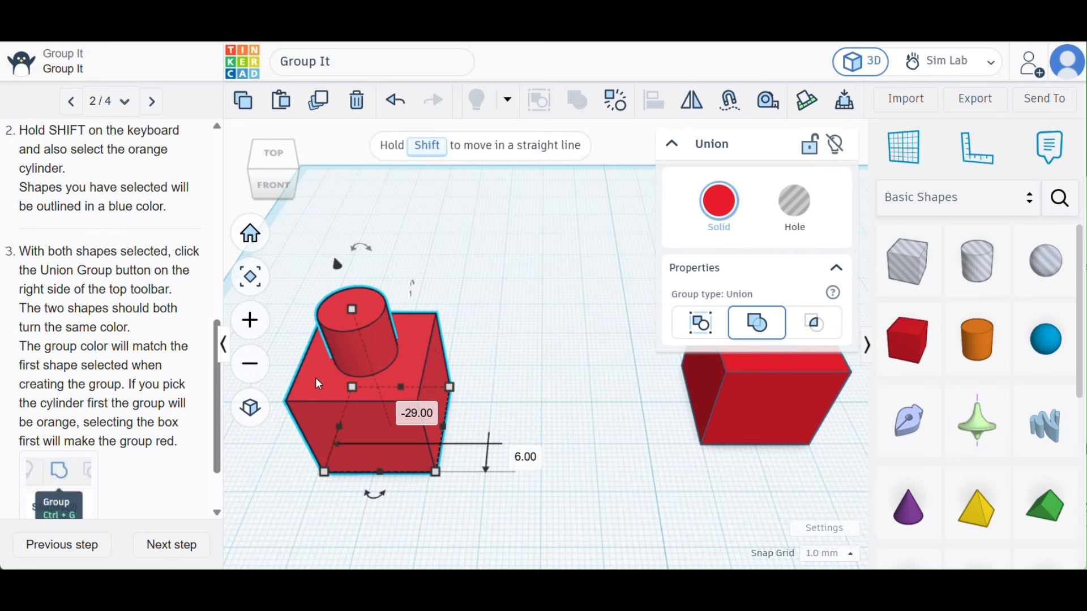
pyautogui.moveTo(368, 334); pyautogui.dragTo(444, 339)
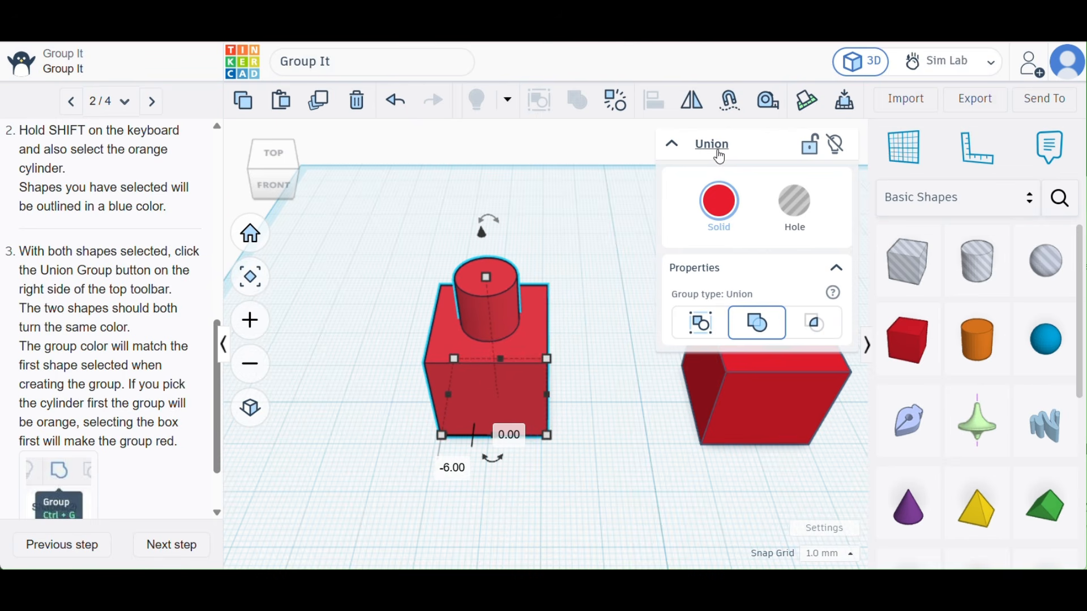
pyautogui.click(675, 144)
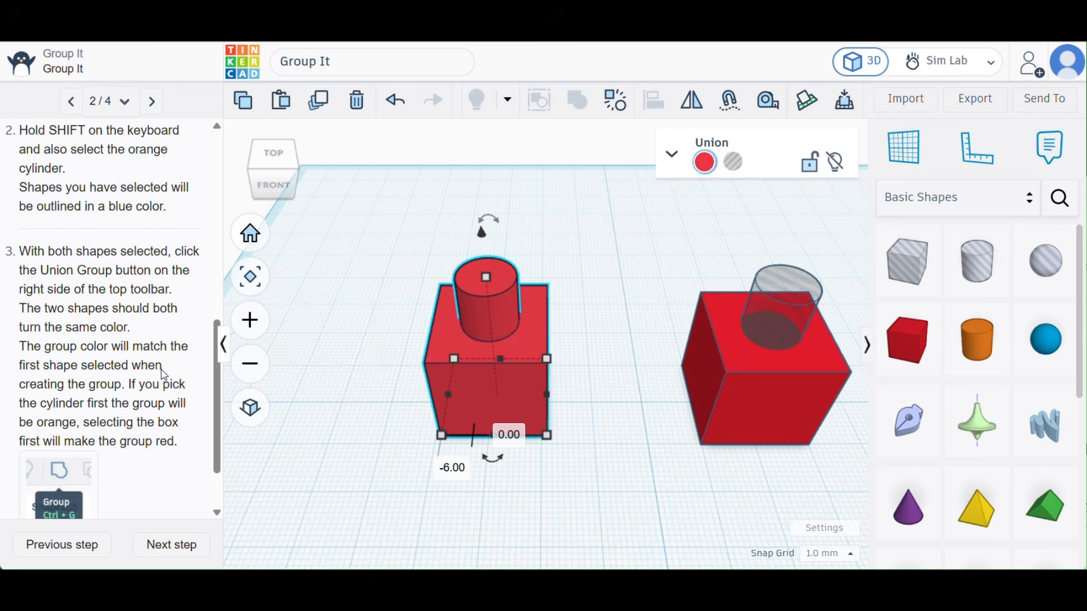
# - Advance the Group It tutorial to the Group the Shapes on the Right page
pyautogui.scroll(-1, 102, 386)
pyautogui.scroll(-1, 102, 387)
pyautogui.click(171, 543)
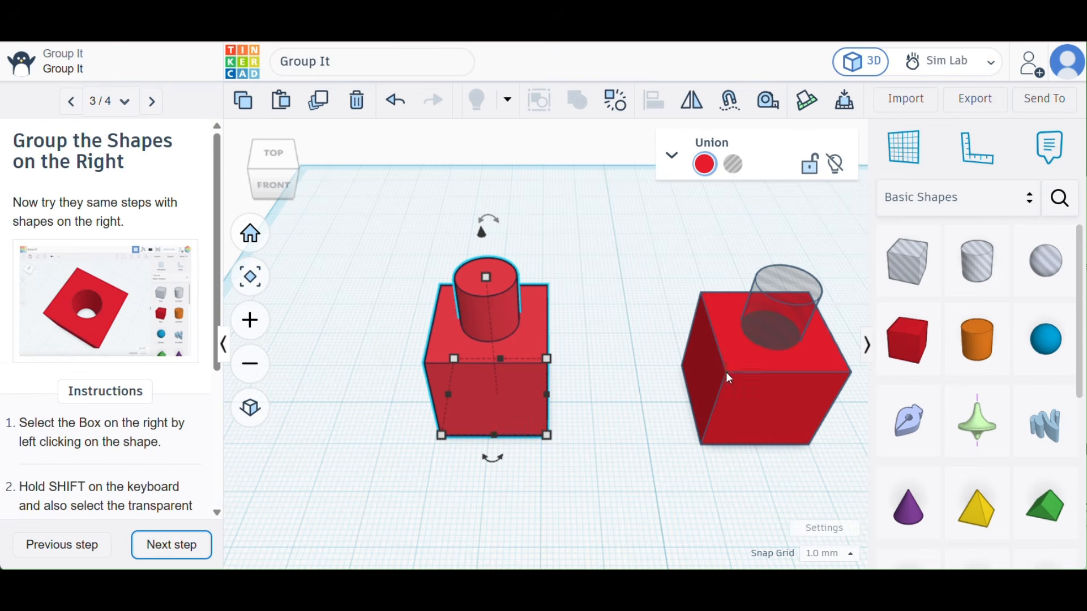
# - Combine the right box and its transparent hole cylinder with Union Group, and deselect the result
pyautogui.click(749, 376)
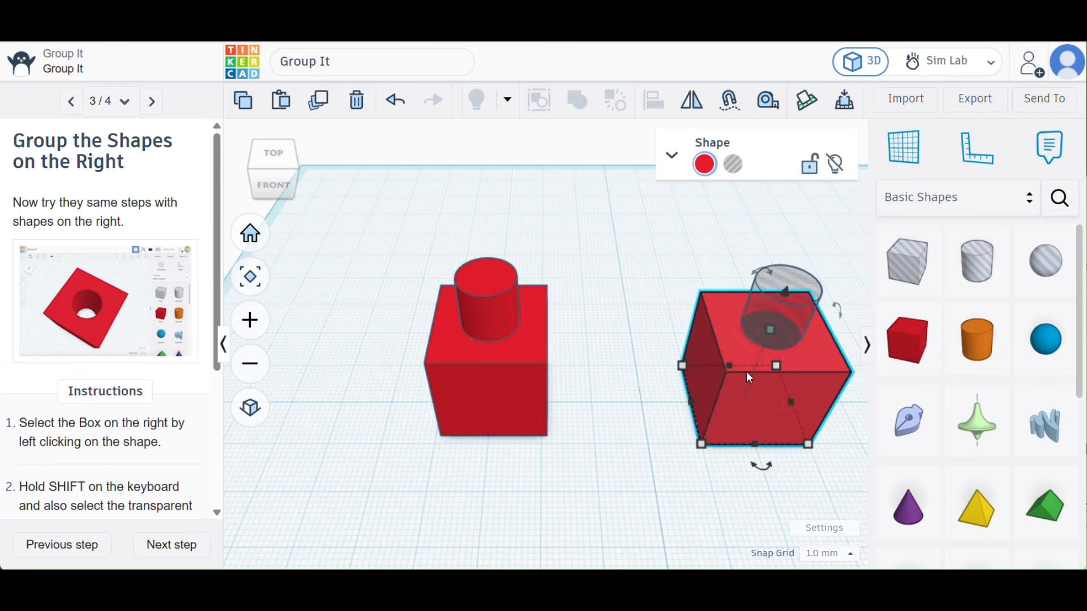
pyautogui.keyDown('shift'); pyautogui.click(765, 306); pyautogui.keyUp('shift')
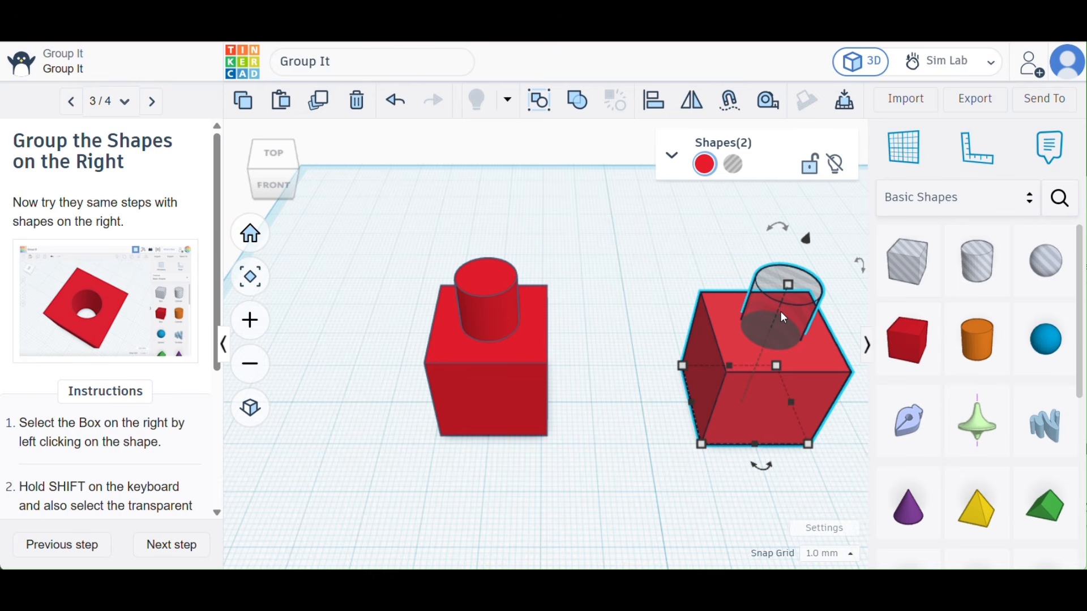
pyautogui.click(578, 102)
pyautogui.click(654, 356)
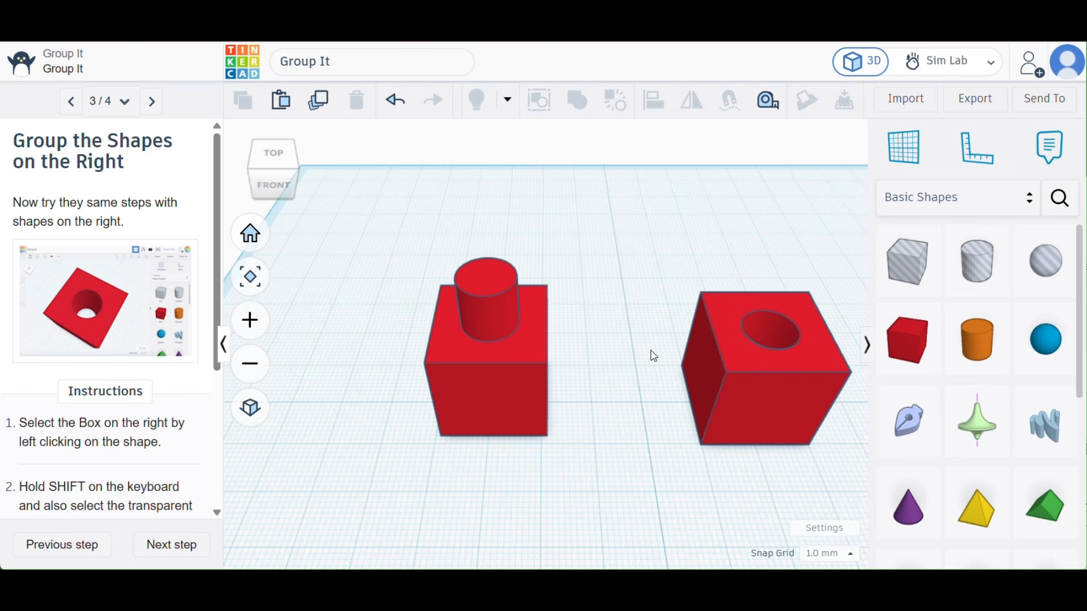
# - Inspect the hole in the right group from above and advance the Group It tutorial to its final page
pyautogui.scroll(5, 796, 392)
pyautogui.scroll(-5, 796, 392)
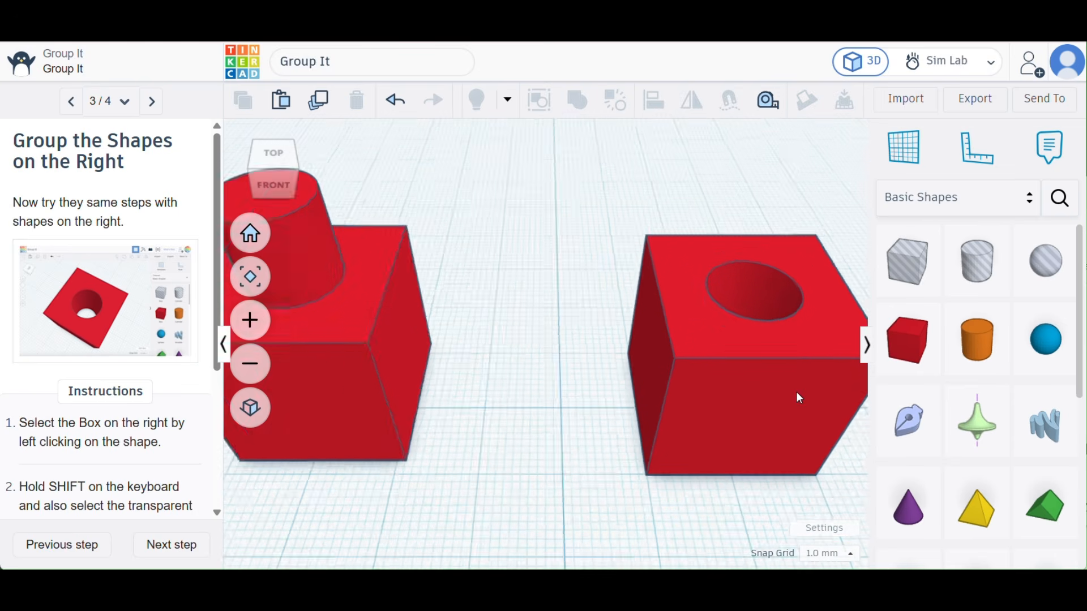
pyautogui.moveTo(790, 382); pyautogui.dragTo(735, 424, button='right')
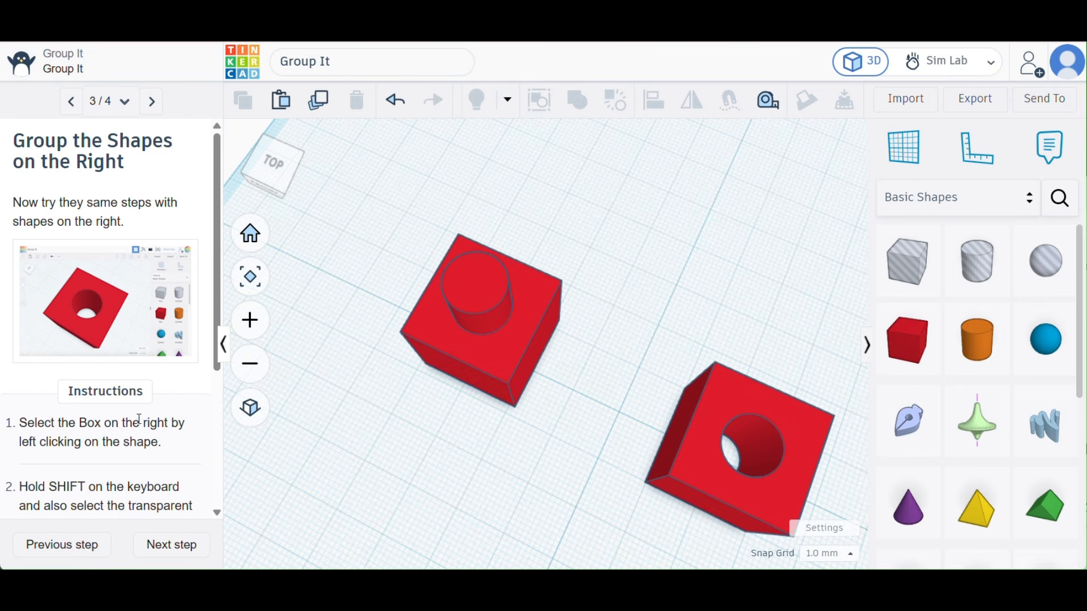
pyautogui.scroll(-5, 139, 418)
pyautogui.click(151, 544)
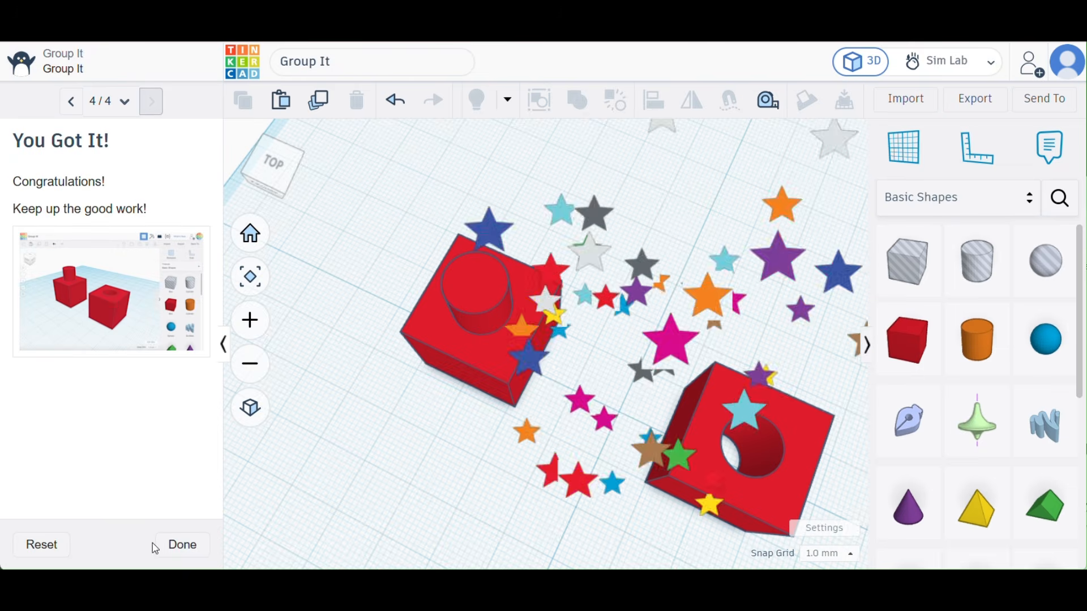